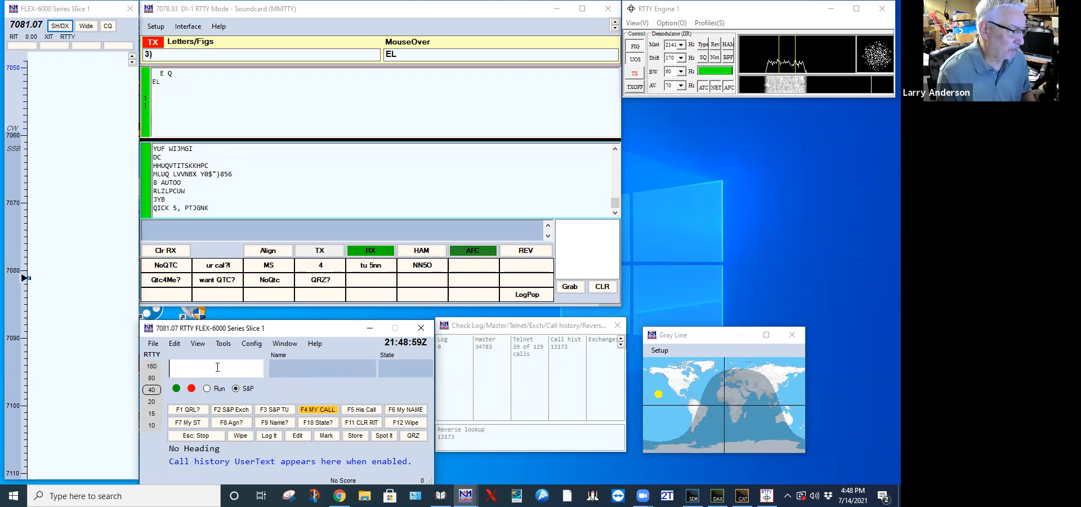
Review the NAQPRTTY contest's category and exchange settings among the existing logs in NAQP2021.s3db, and leave the dialog.
click(154, 344)
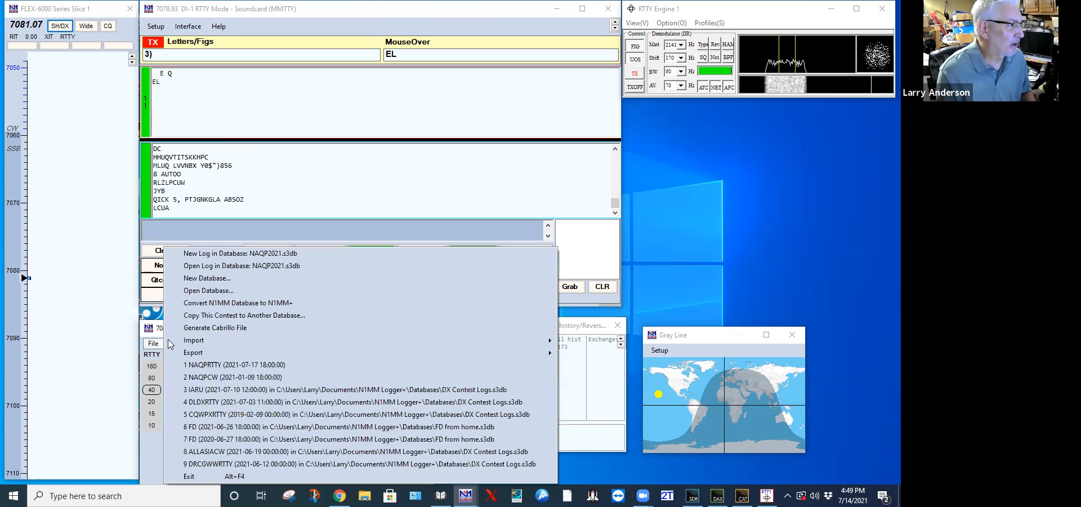
click(197, 267)
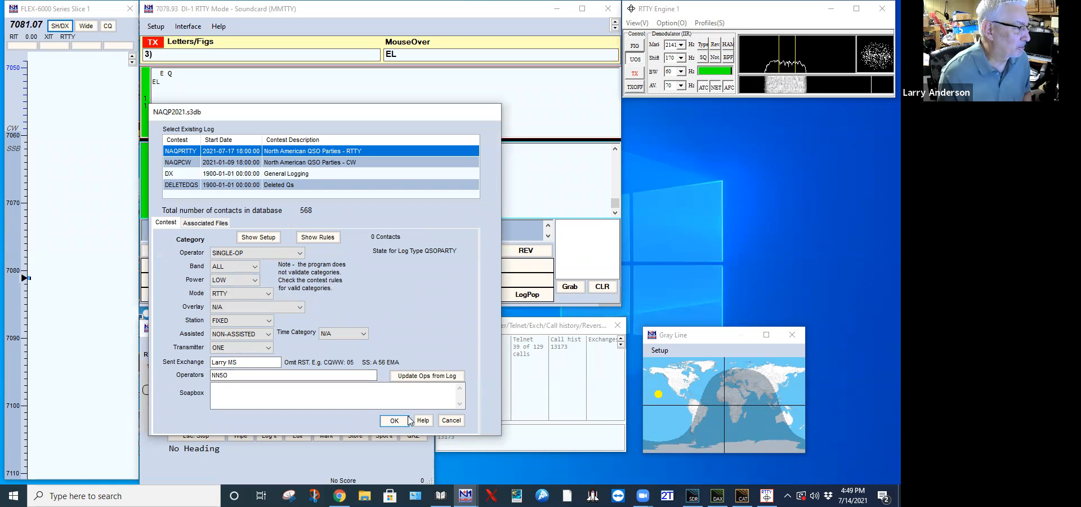
click(445, 423)
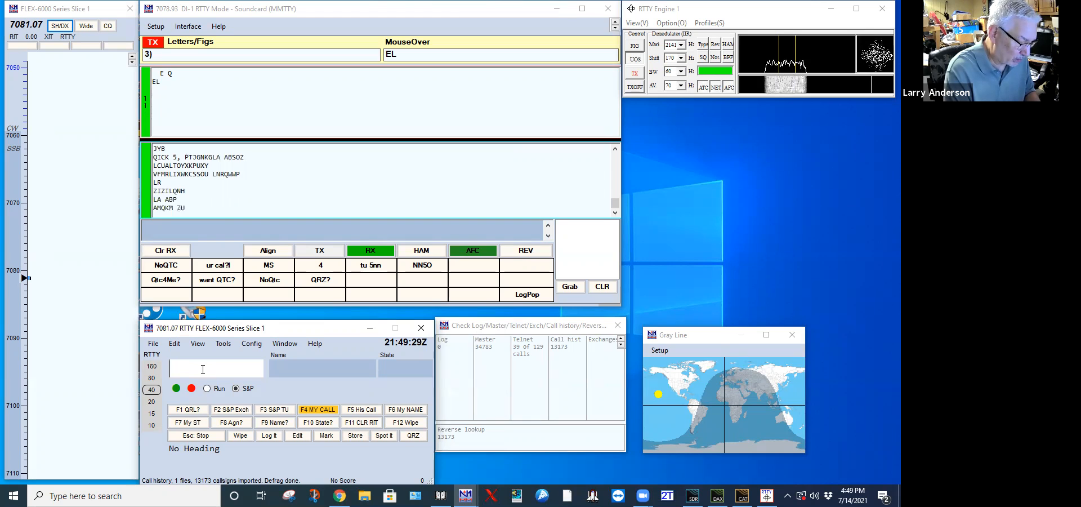
Erase the current contest log with the WIPELOG command and confirm the erasure.
text(WIPELO)
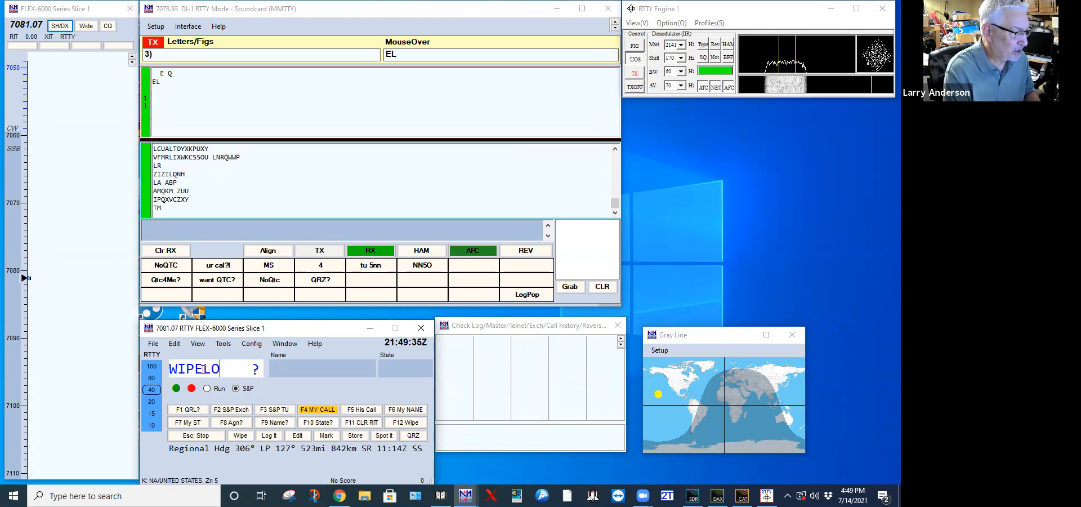
text(G)
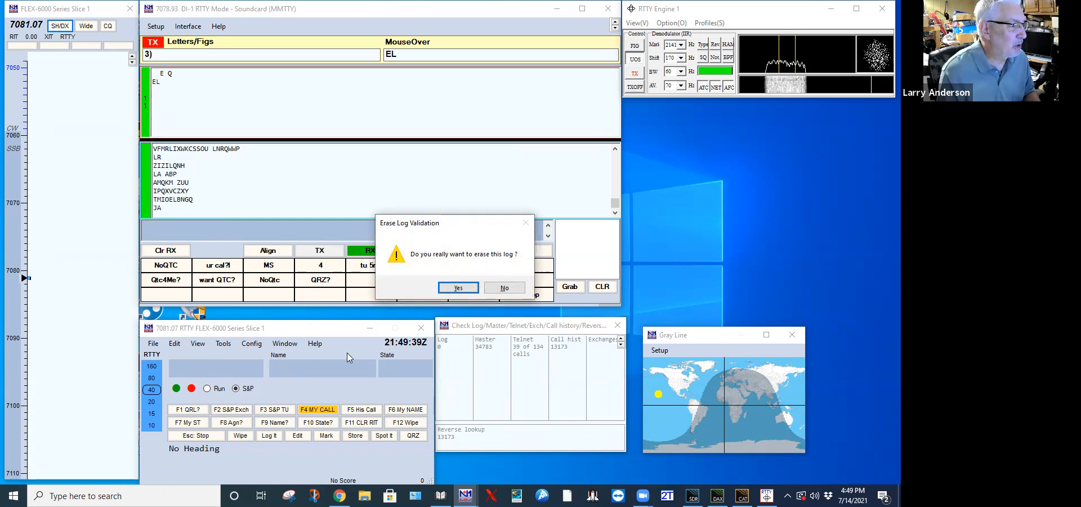
click(458, 287)
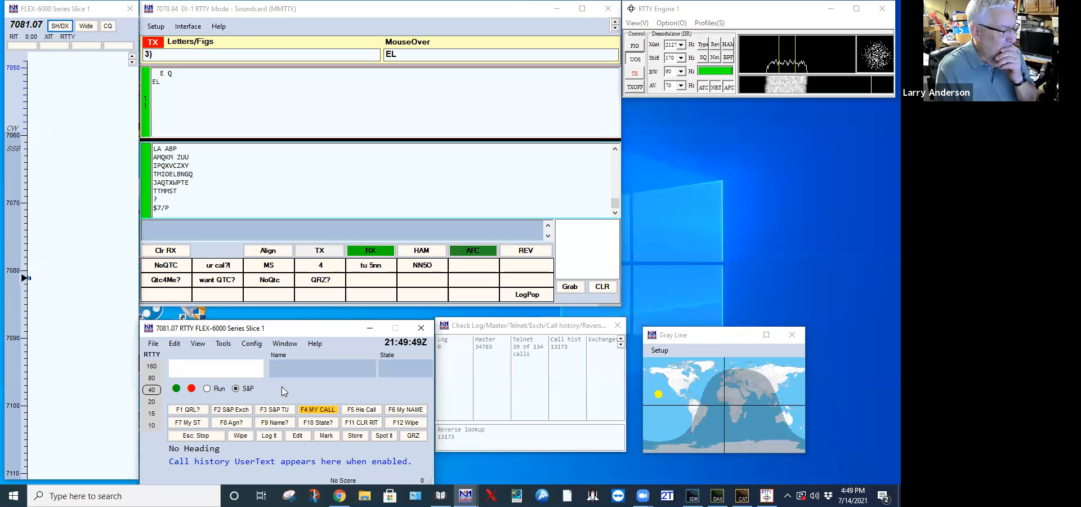
Bring up the Digital Interface window and clear its received text.
click(290, 346)
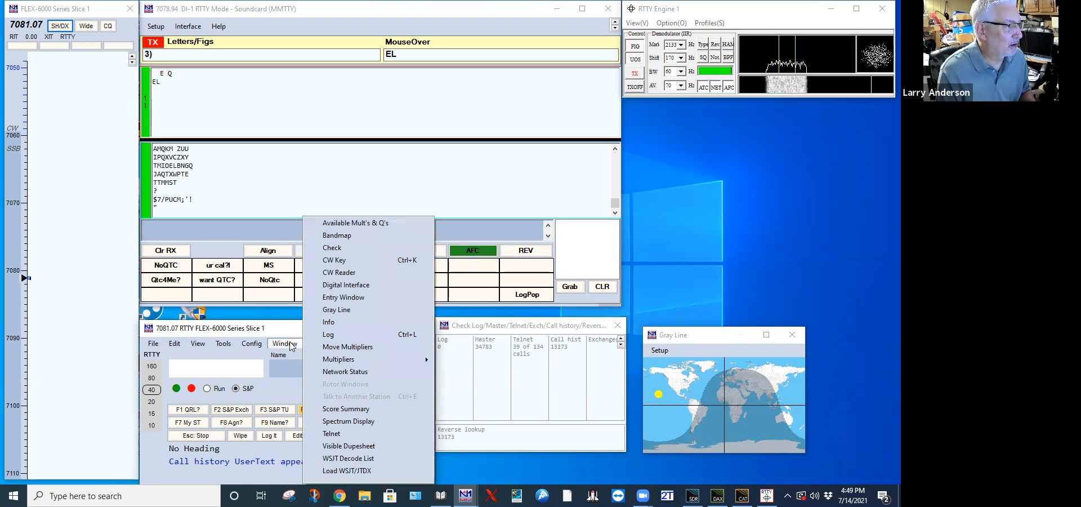
click(341, 284)
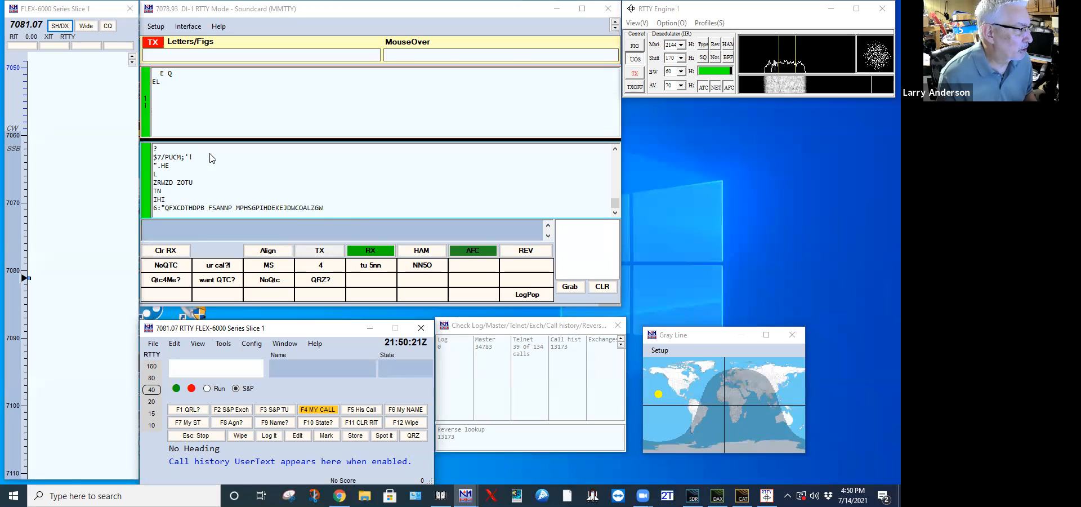
click(171, 251)
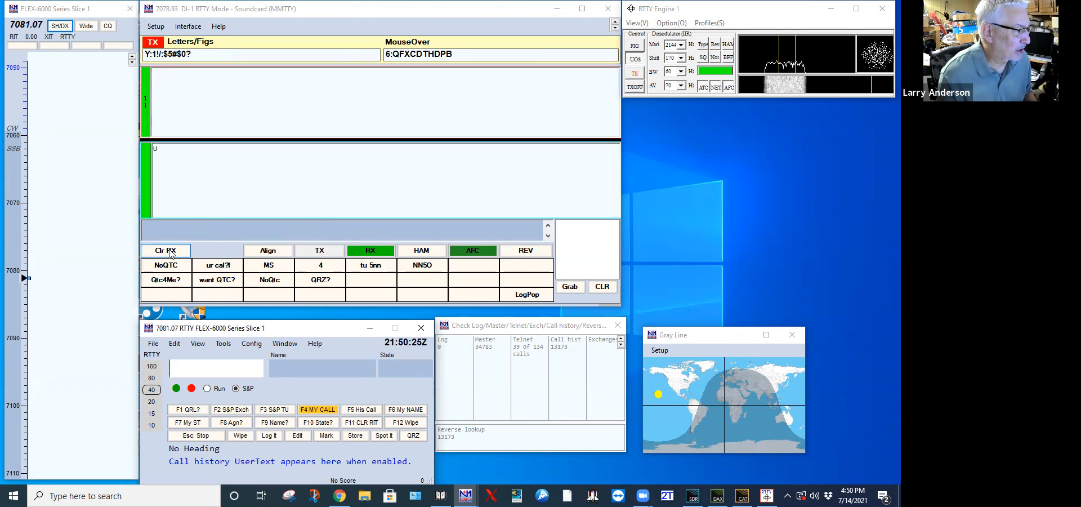
click(179, 251)
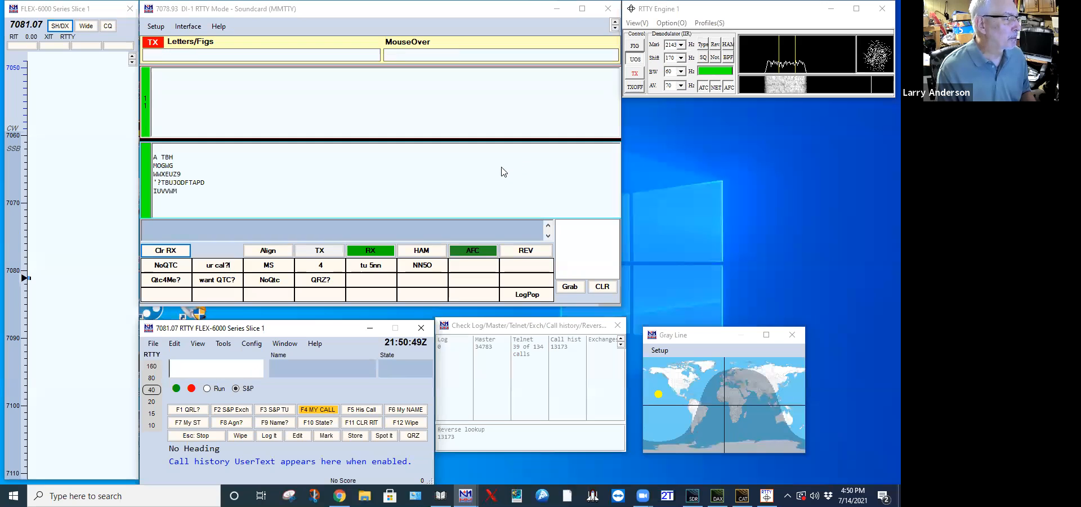
Check the digital interface's setup options and the logger's configuration options, including Enter Sends Message (ESM mode).
click(155, 28)
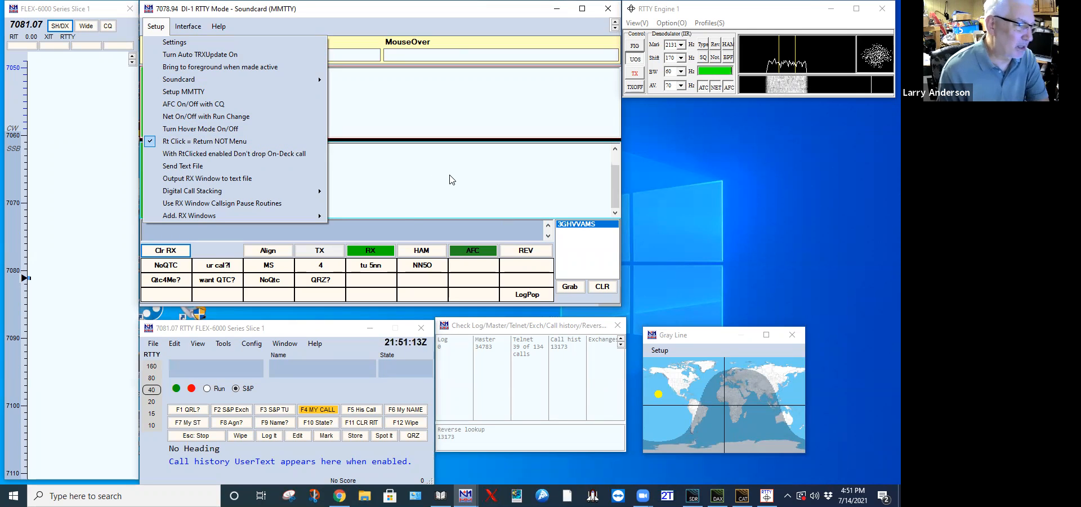
click(277, 331)
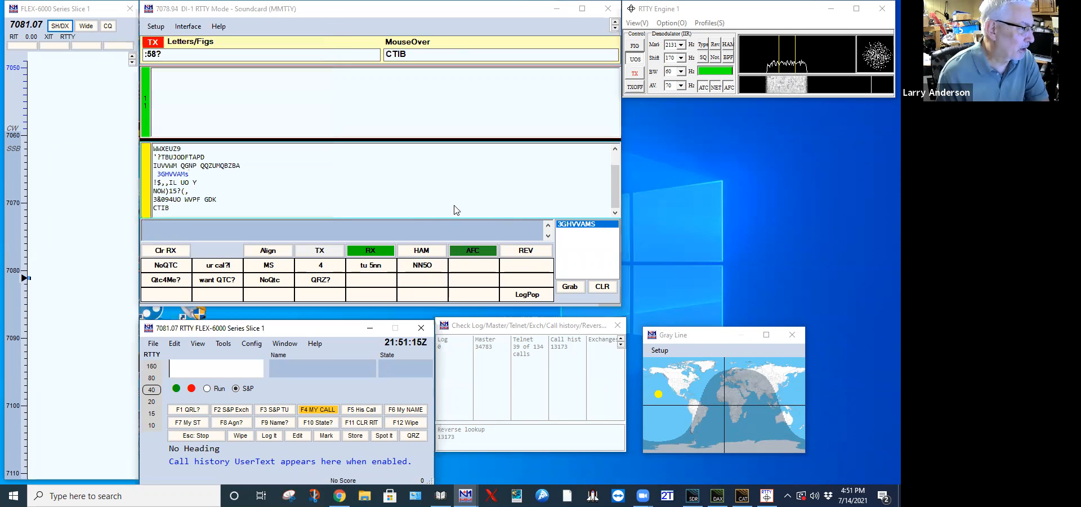
click(252, 344)
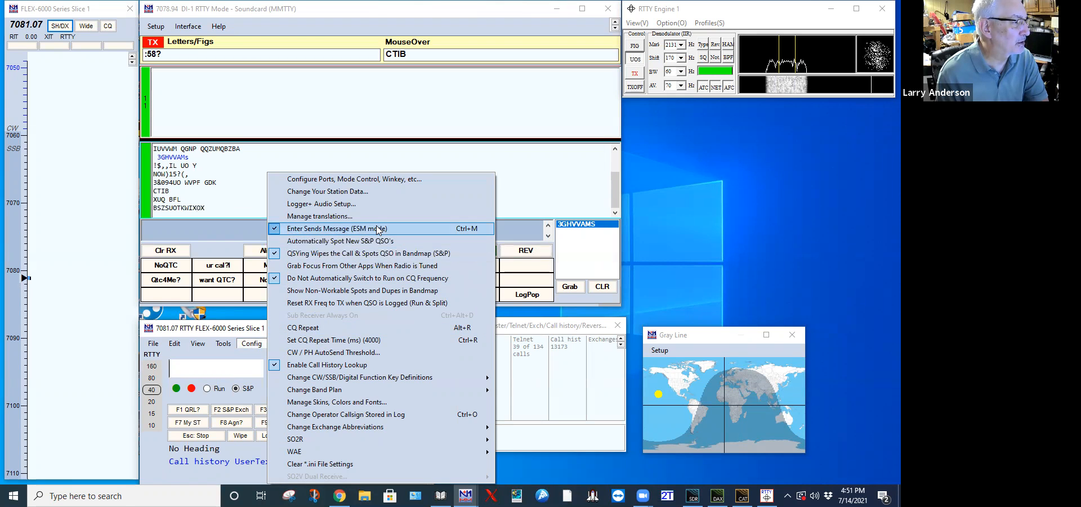
click(216, 371)
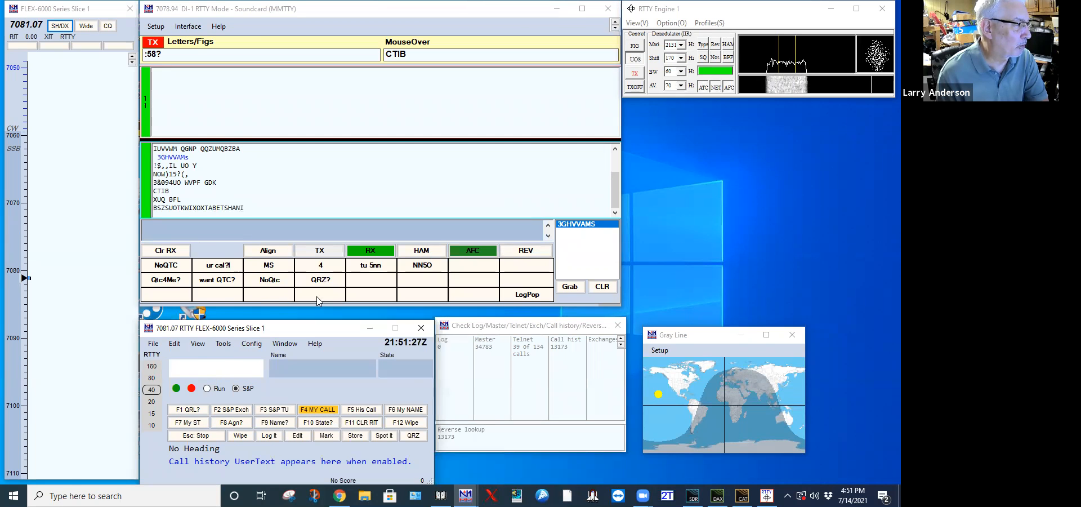
Clear the received text and open an additional RX window in the digital interface, dismissing the decoder path message.
click(181, 251)
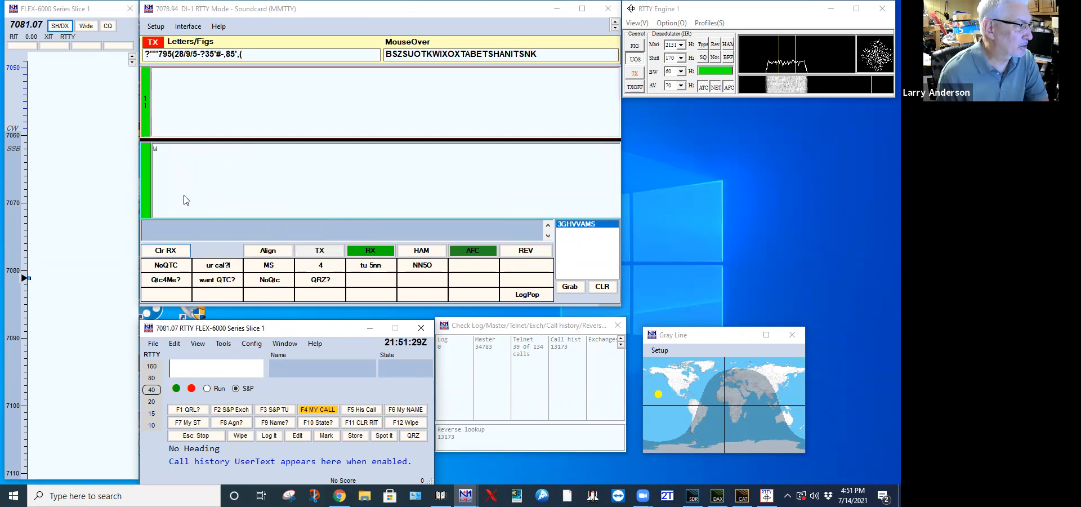
click(155, 27)
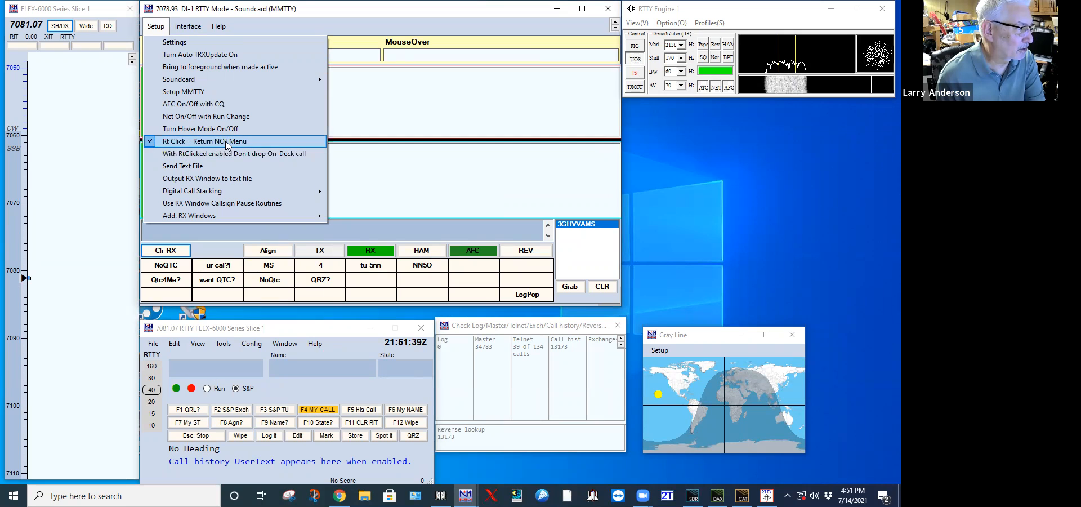
mouse_move(209, 216)
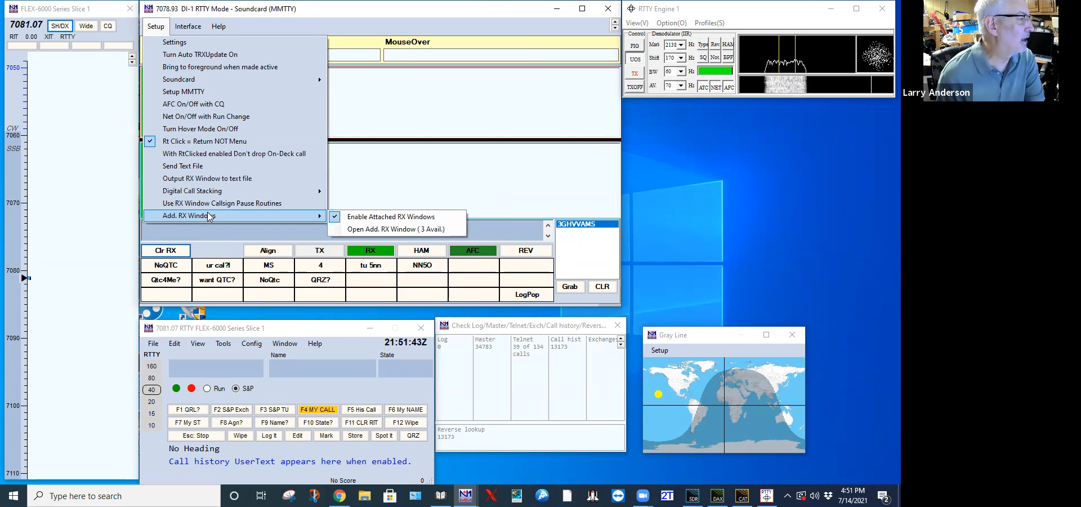
click(393, 229)
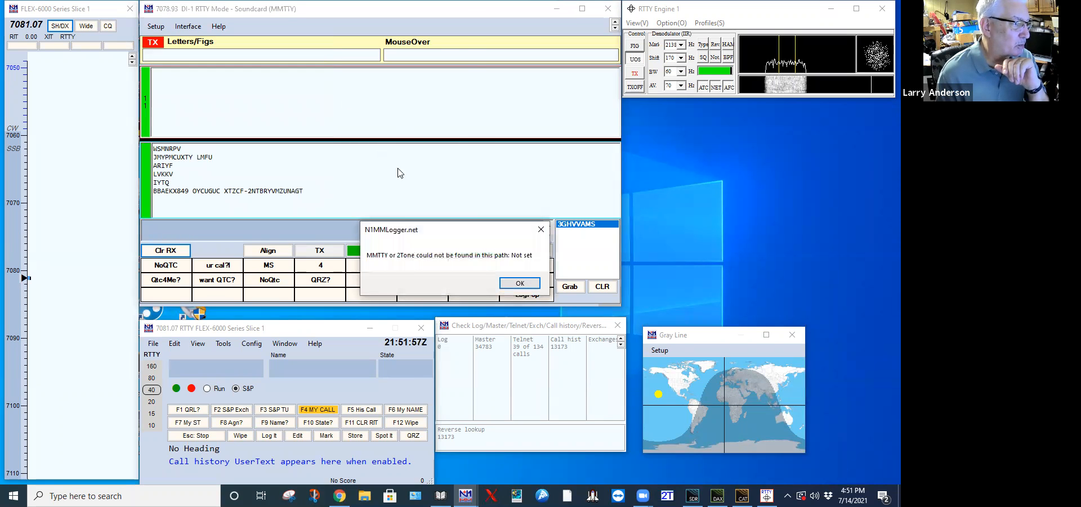
click(510, 282)
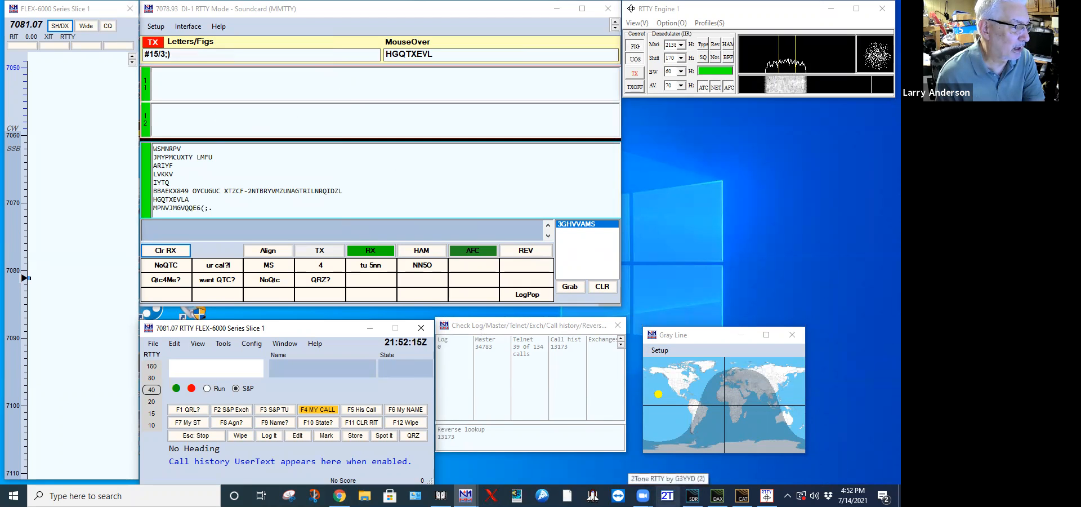
Show the 2Tone decoder window and set the RTTY Engine's mark frequency to 2125 Hz.
click(667, 495)
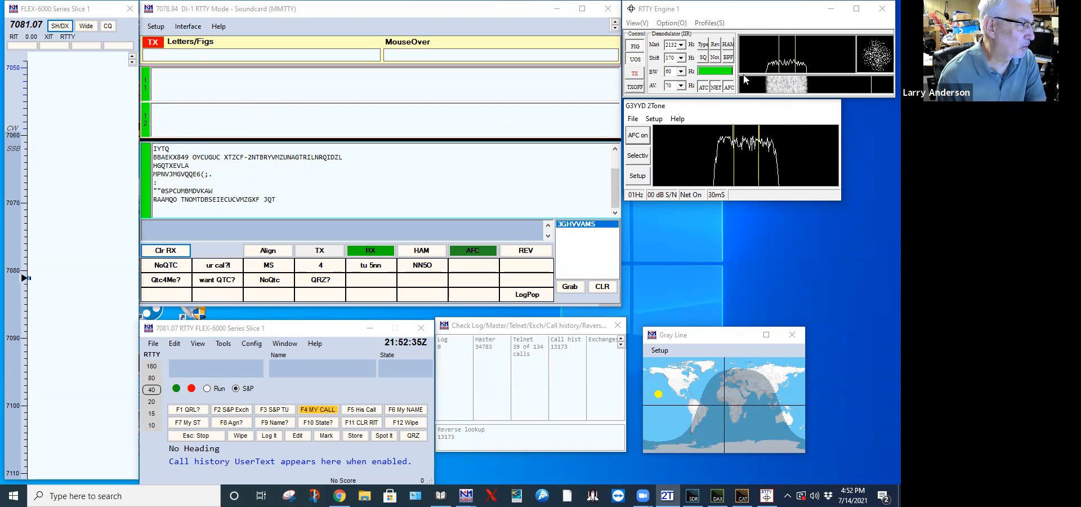
click(680, 44)
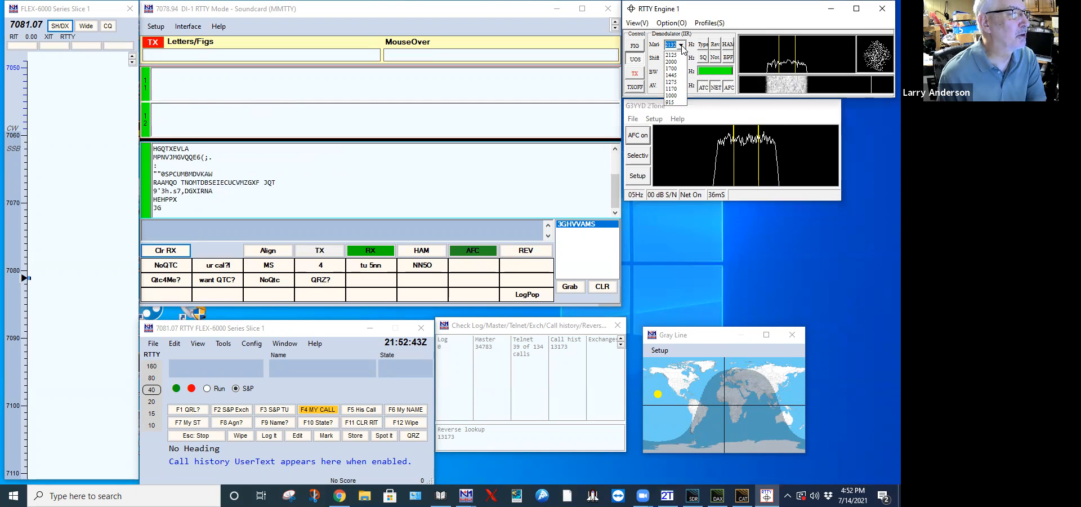
click(676, 54)
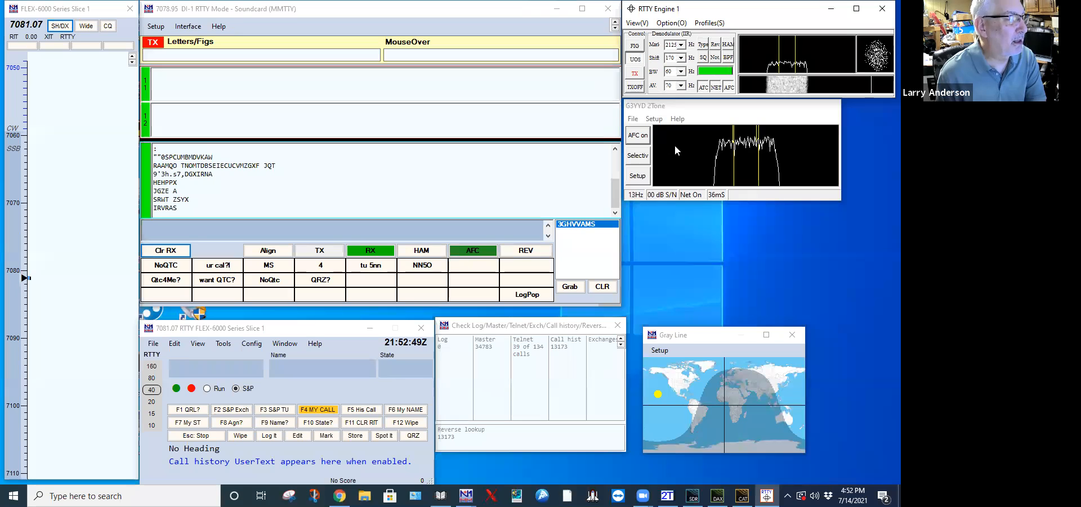
Cycle the 2Tone decoder's receive mode through Spread and Flutter back to Selective.
click(640, 157)
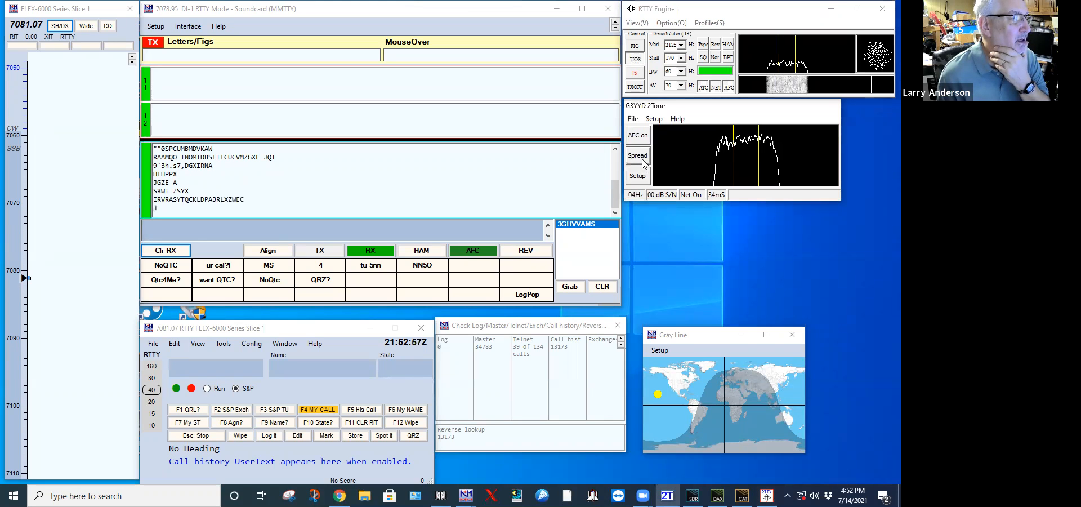
click(641, 161)
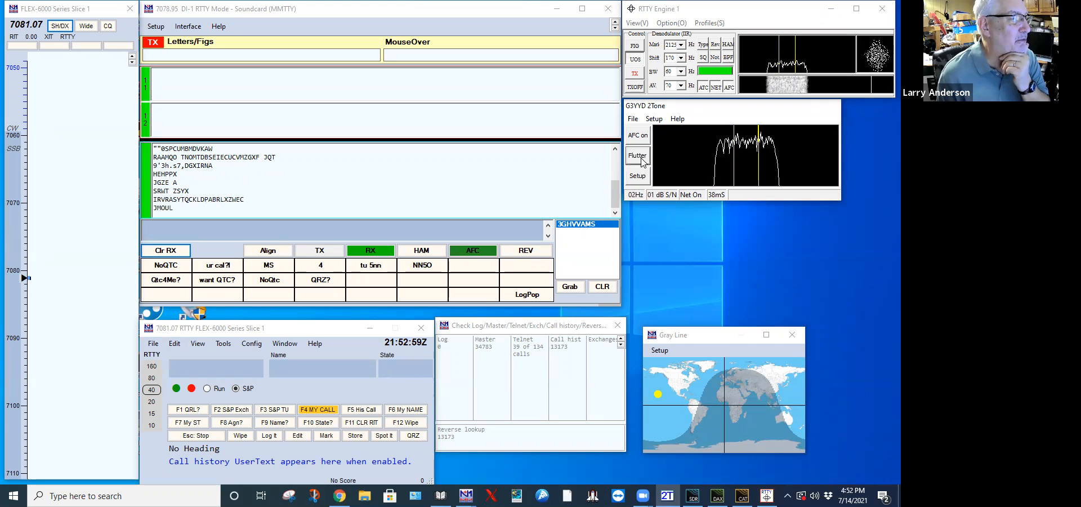
click(641, 160)
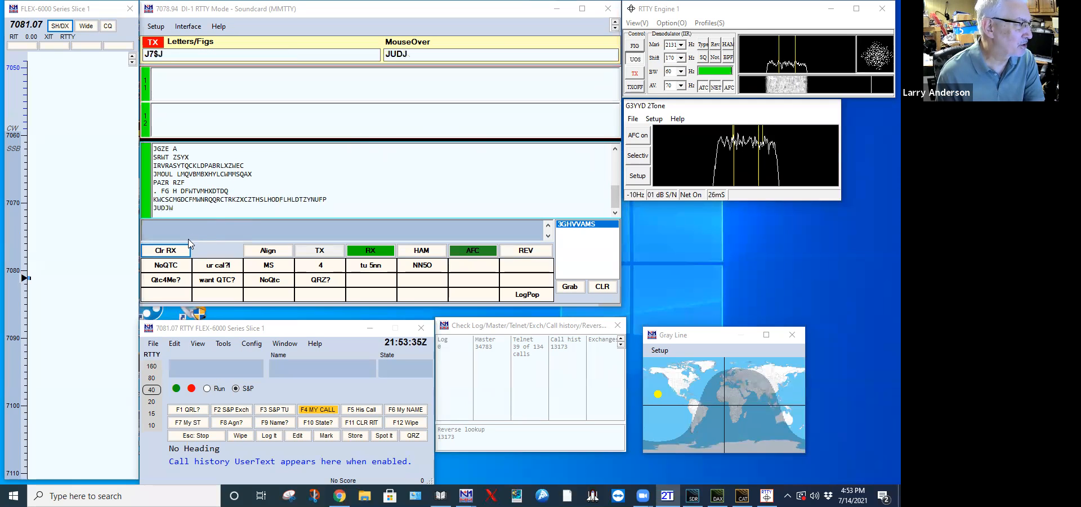
Clear the received text and the grabbed callsign list, and switch the entry window from S&P to Run.
click(171, 251)
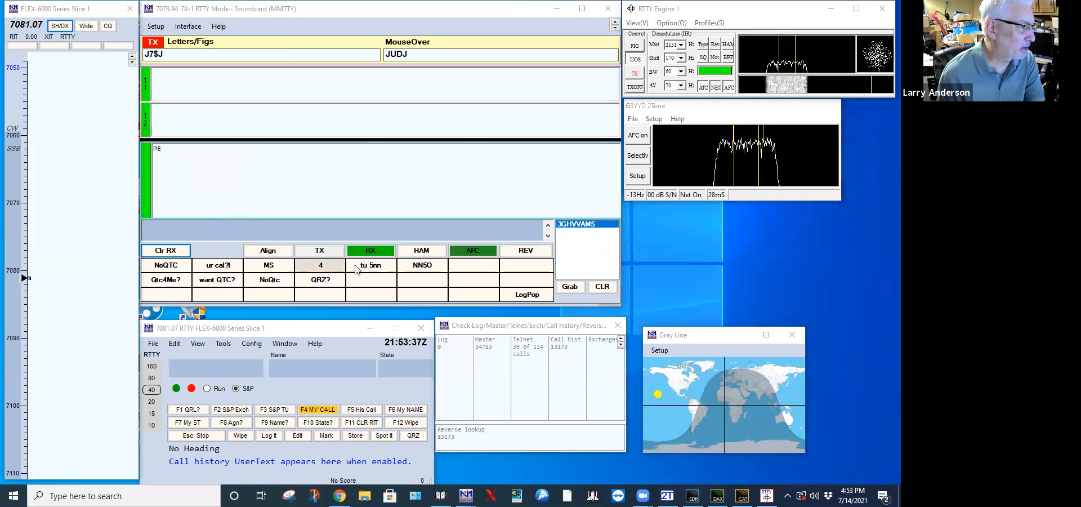
click(602, 287)
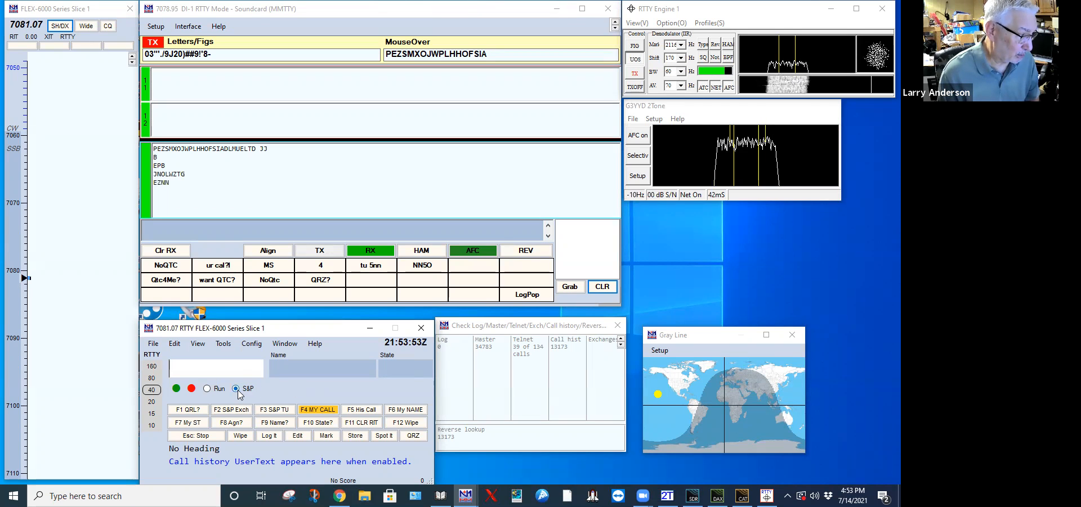
click(207, 389)
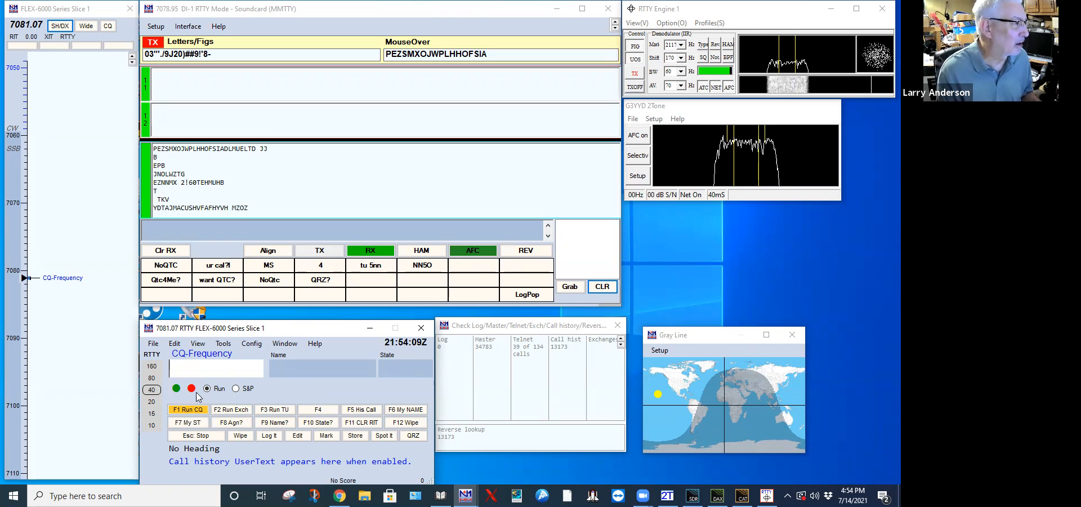
click(179, 251)
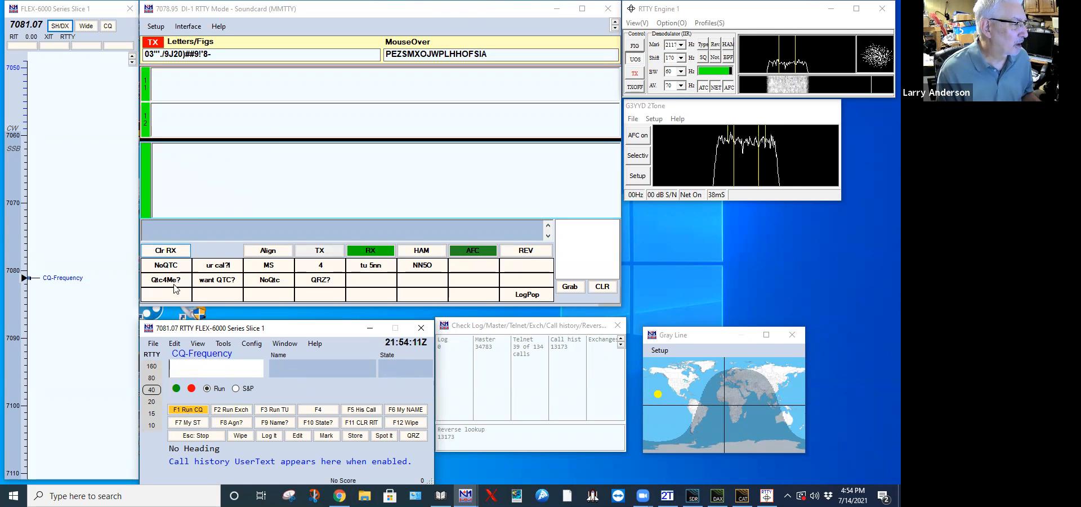
Transmit the Run CQ message repeatedly, followed by the QRZ? macro and the own-callsign macro.
click(190, 413)
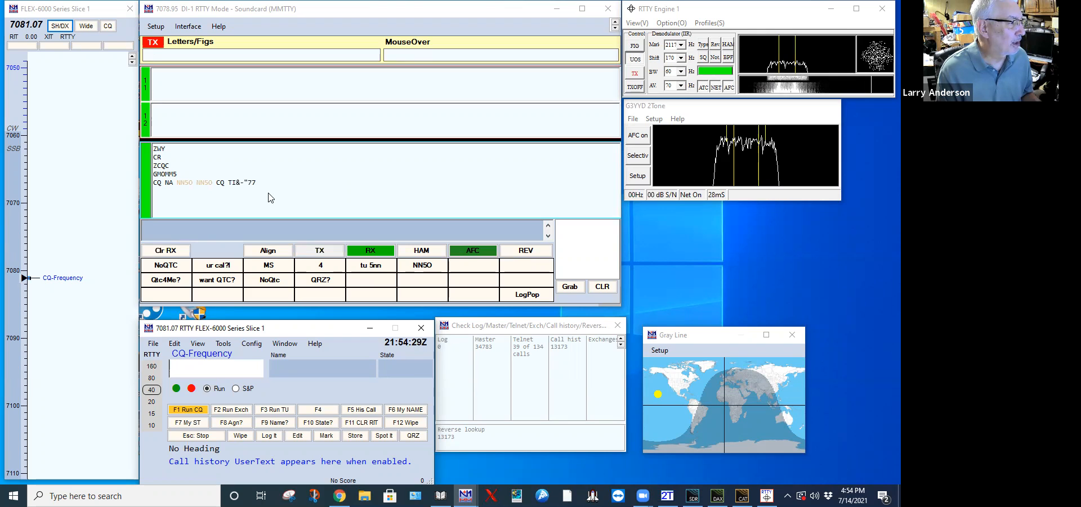
key(F1)
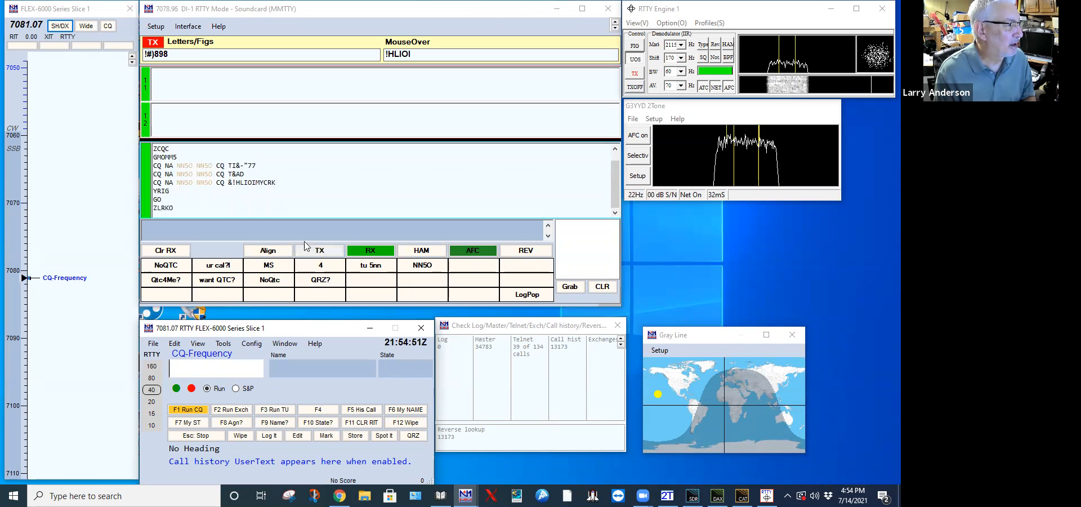
click(316, 280)
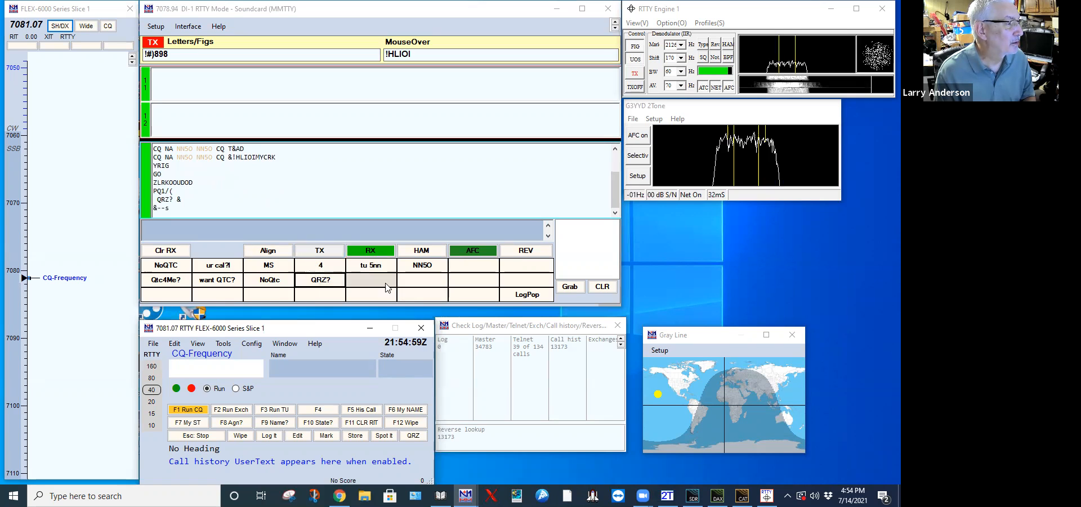
click(423, 266)
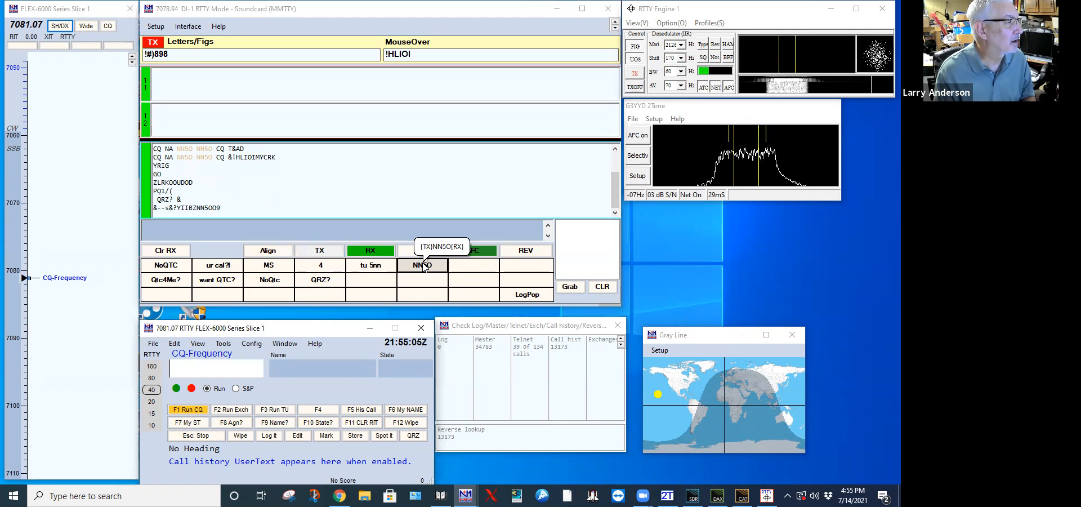
click(423, 266)
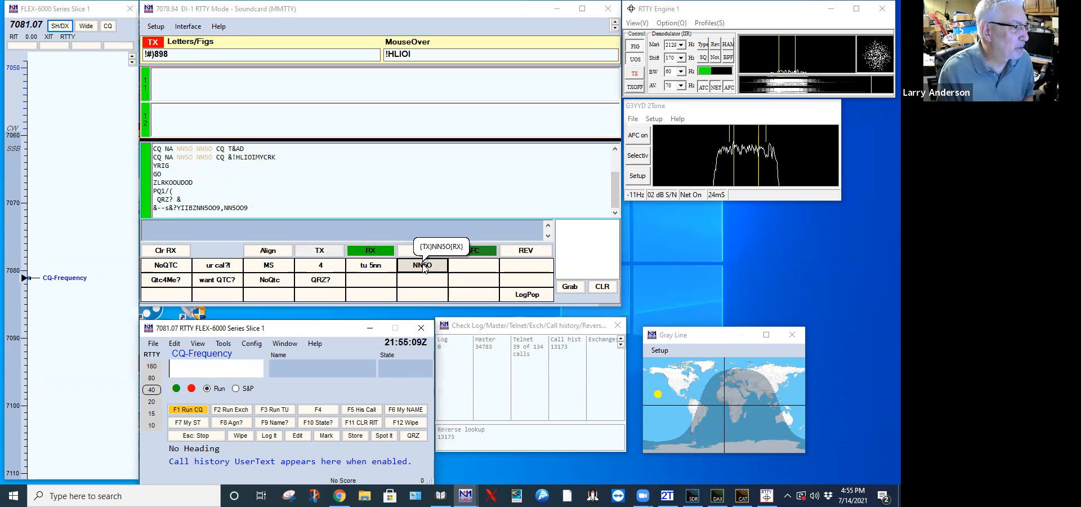
Open the LogPop macro button's setup, show its message of four callsigns between {TX} and {RX}, and save it with the LogPop caption.
right_click(524, 297)
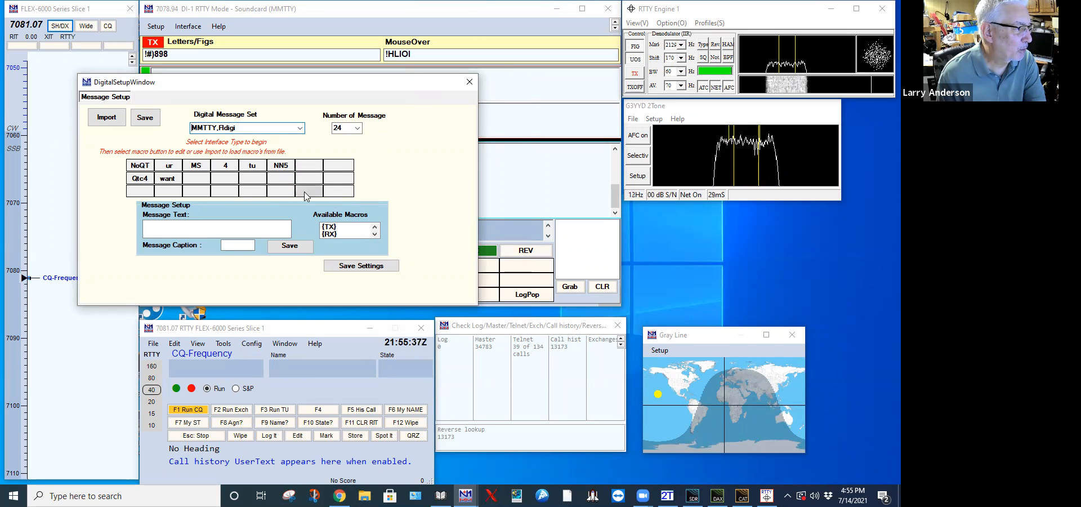
click(339, 191)
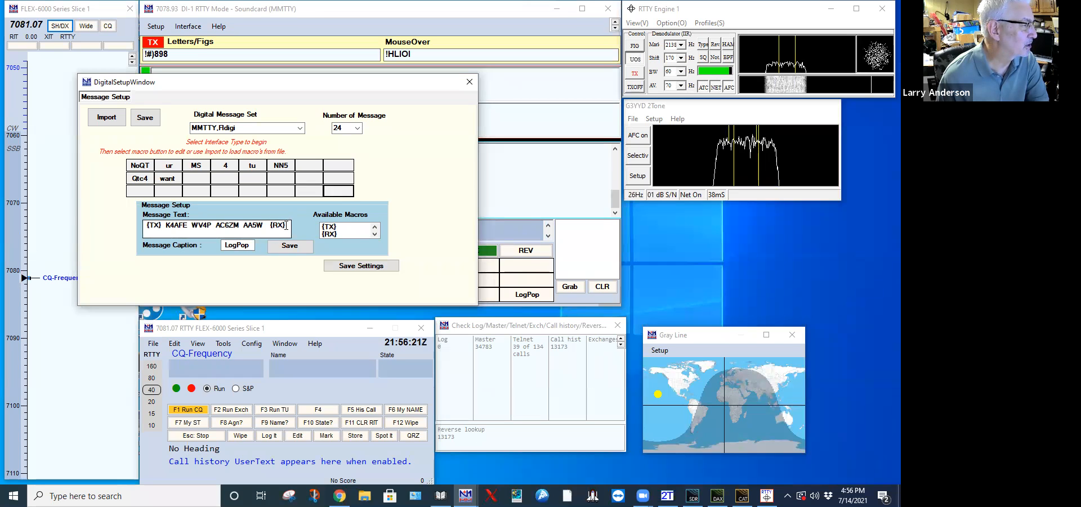
click(248, 245)
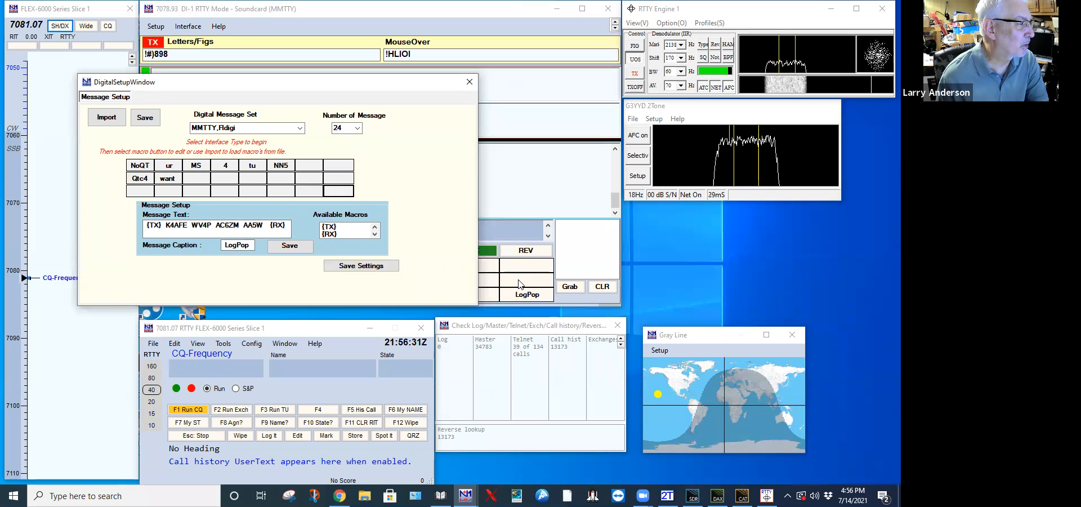
click(294, 251)
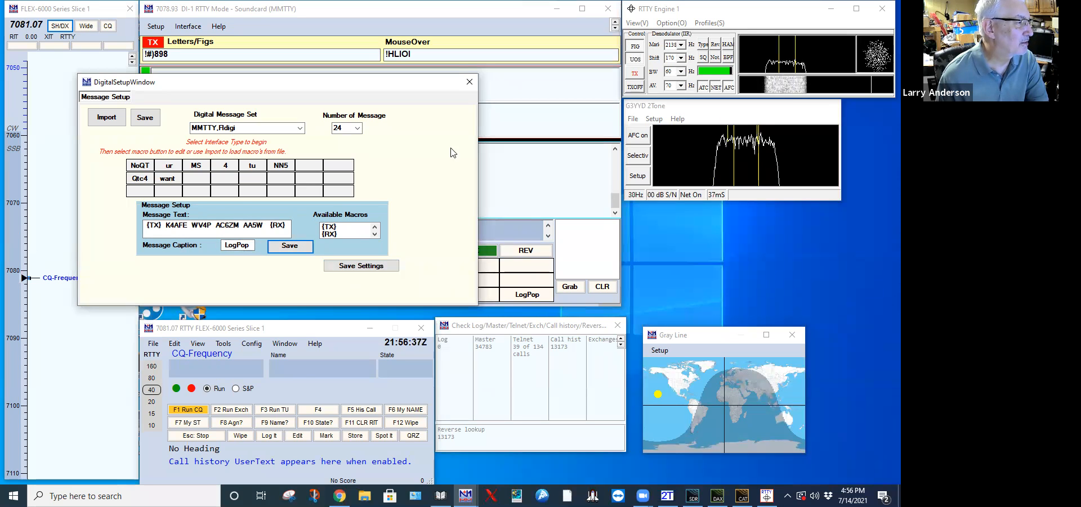
click(473, 80)
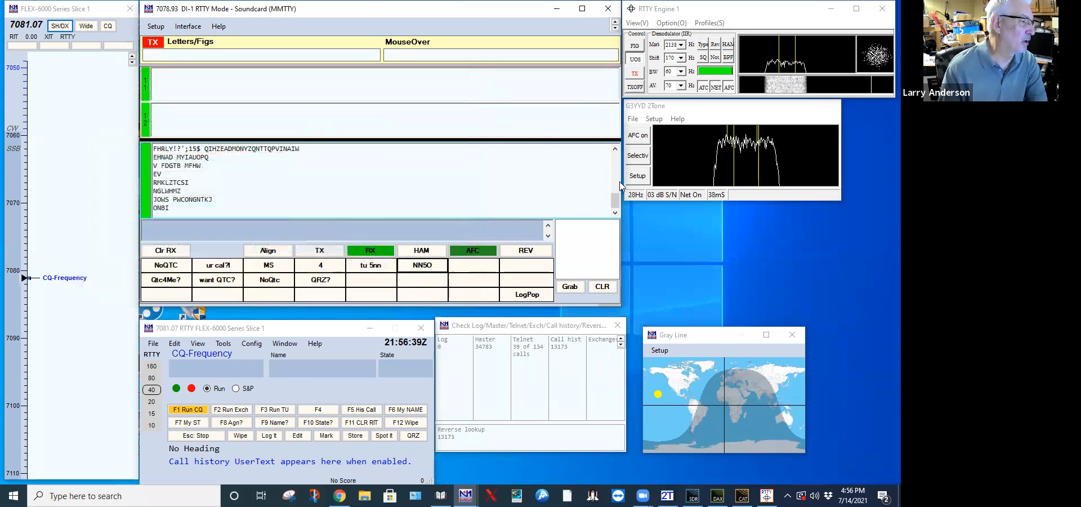
Clear the received text, transmit the Run CQ message, and send the LogPop macro to simulate a pileup of callers.
click(168, 250)
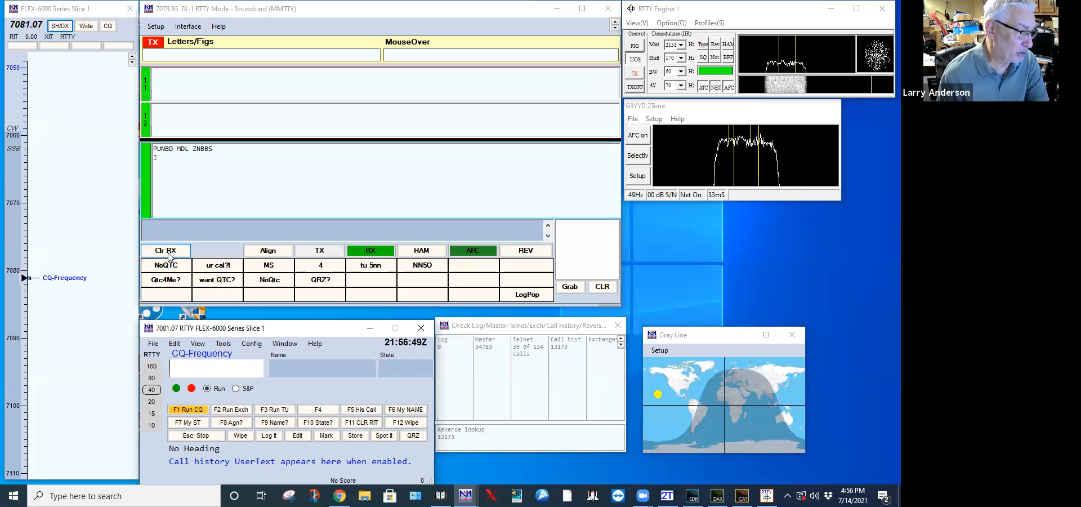
click(179, 411)
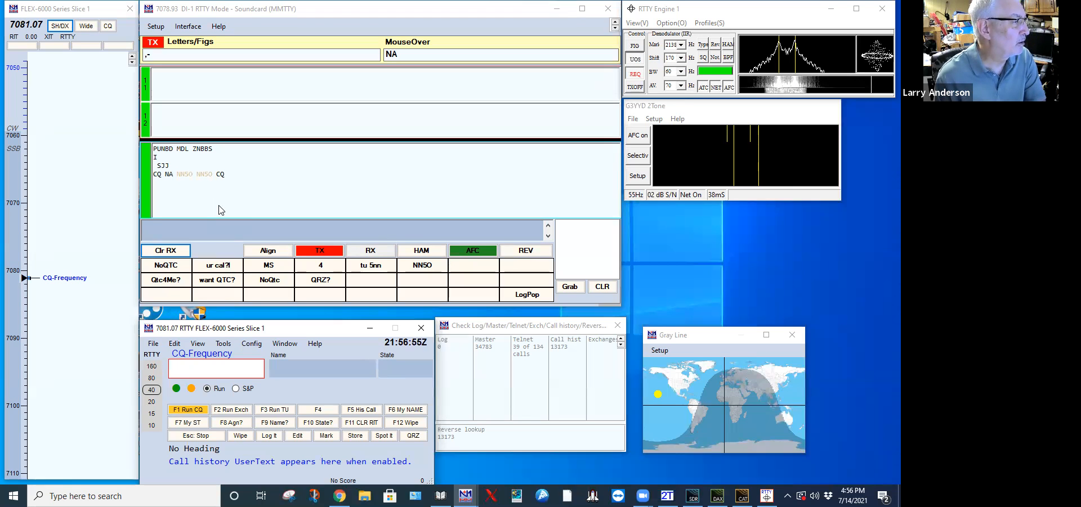
click(529, 296)
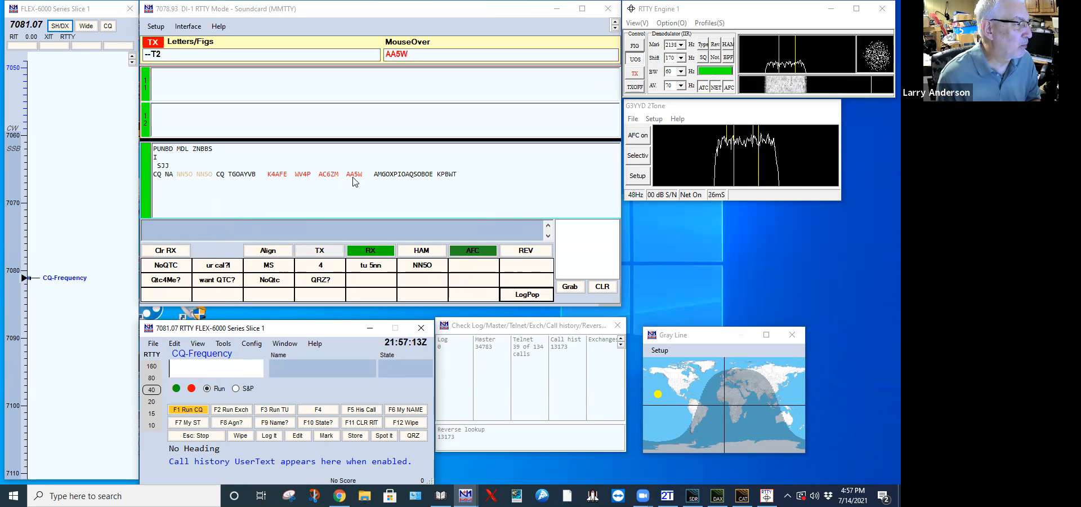
Enter the first received callsign in the entry window and add the other three decoded callsigns to the CallStack.
click(278, 175)
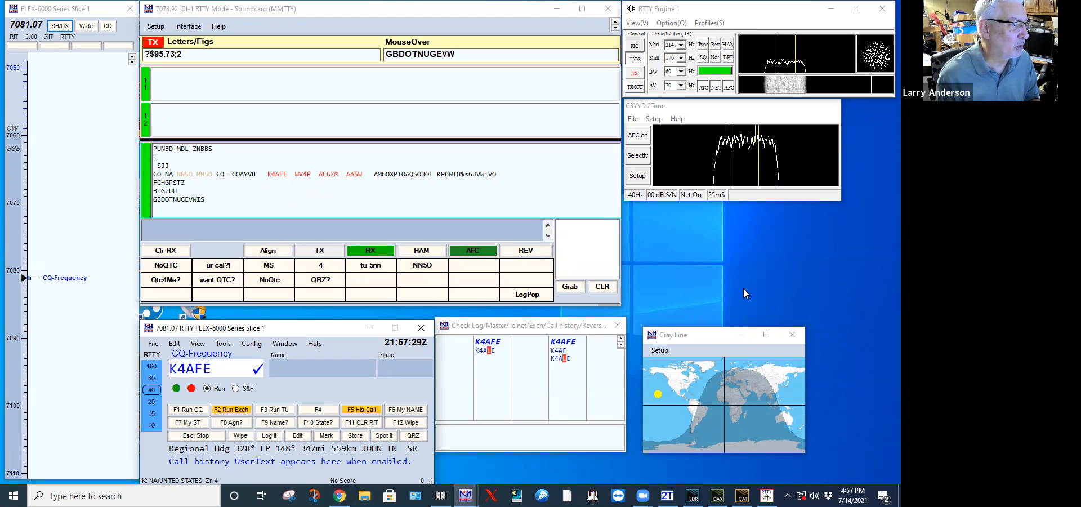
click(302, 175)
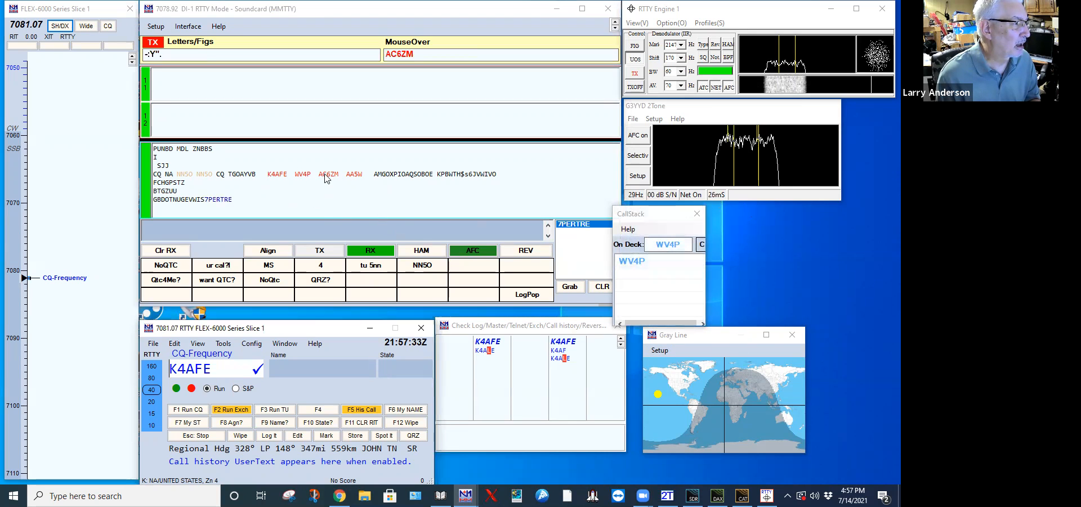
click(329, 179)
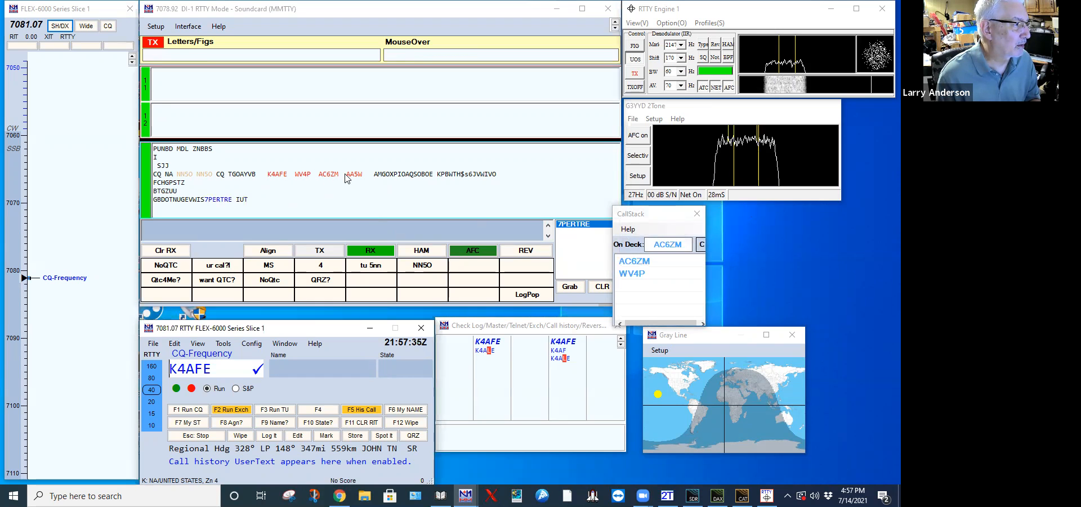
click(353, 175)
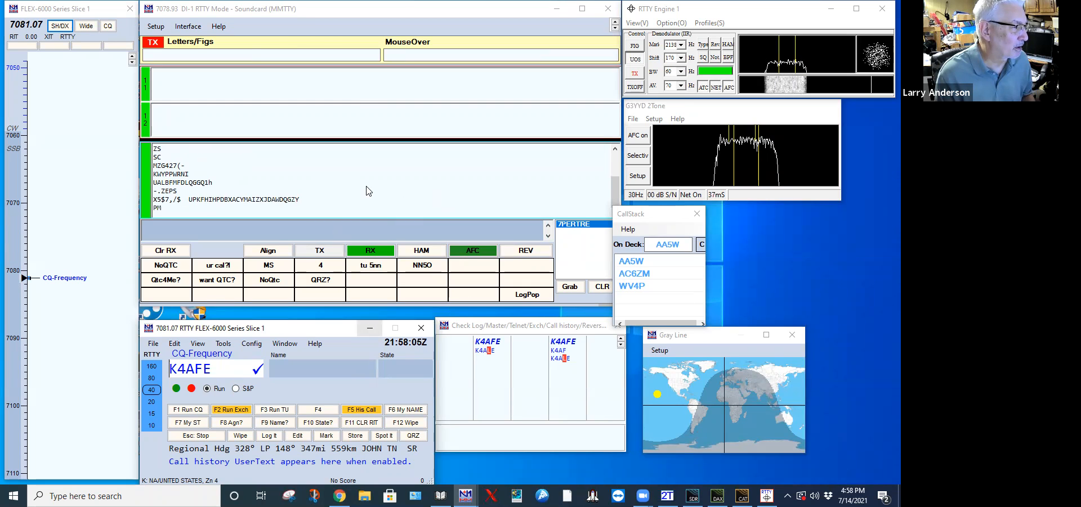
Send the Run exchange to the first caller and fill in the name and state for that contact.
key(Return)
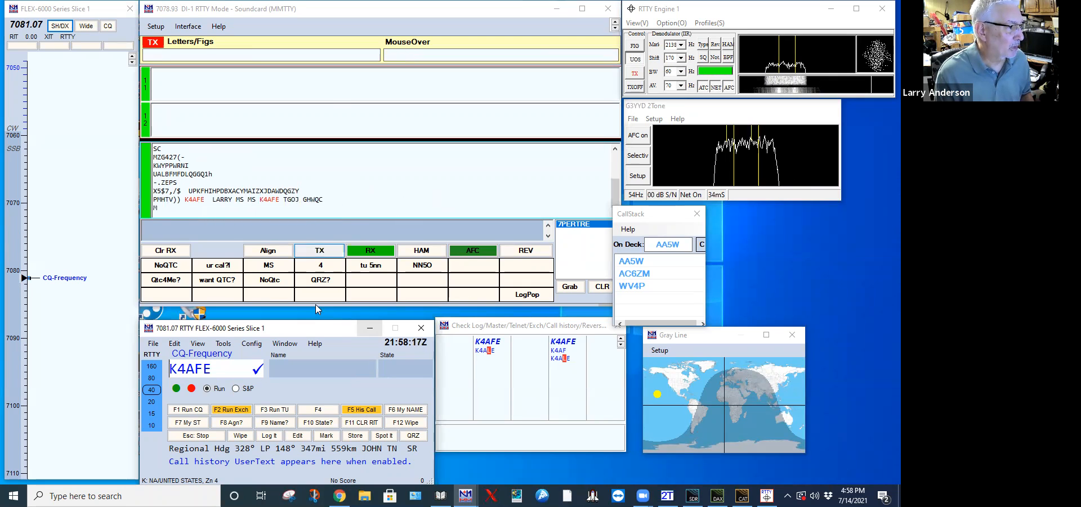
click(307, 371)
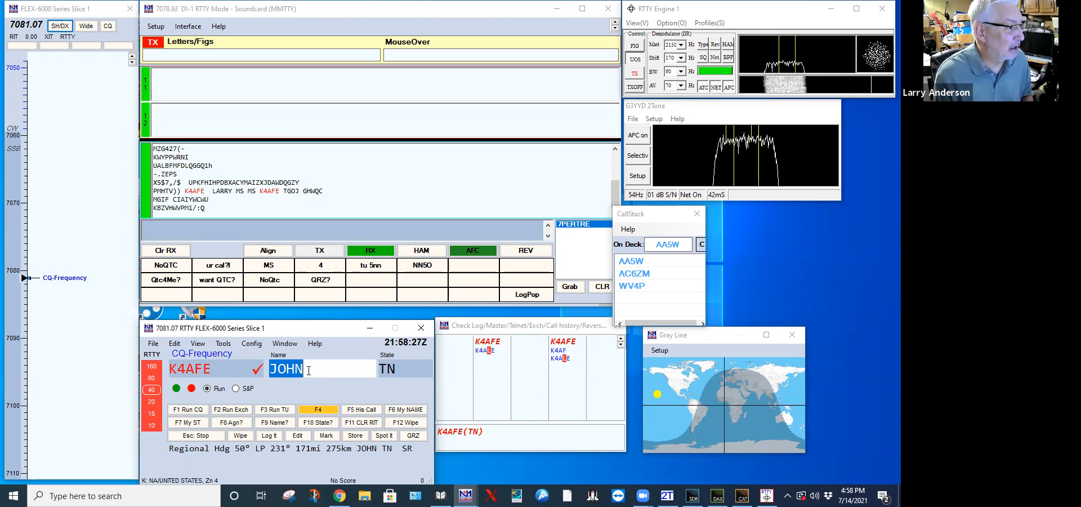
click(278, 409)
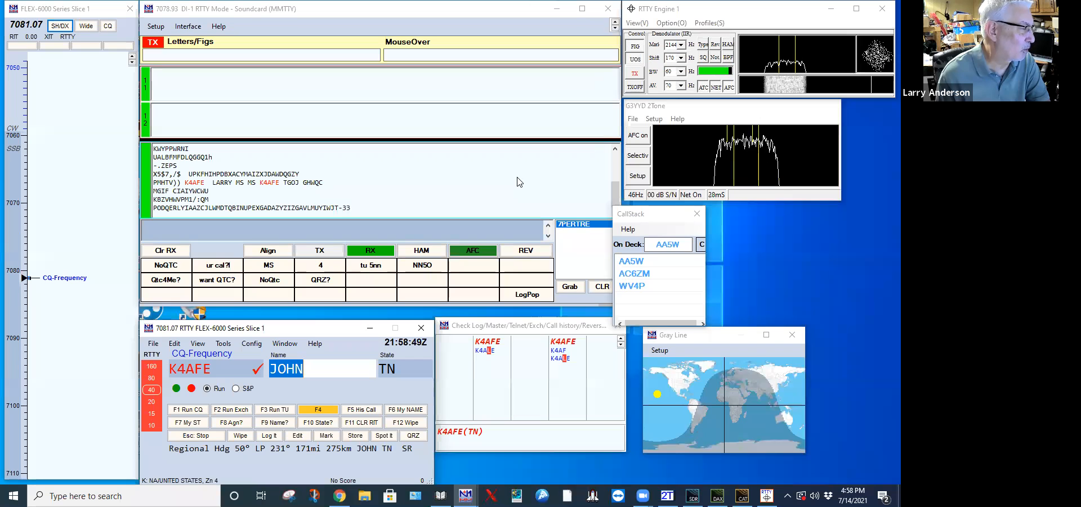
Log the first contact, work and log the three stacked callers in turn, and finish with the TU CQ message.
key(Return)
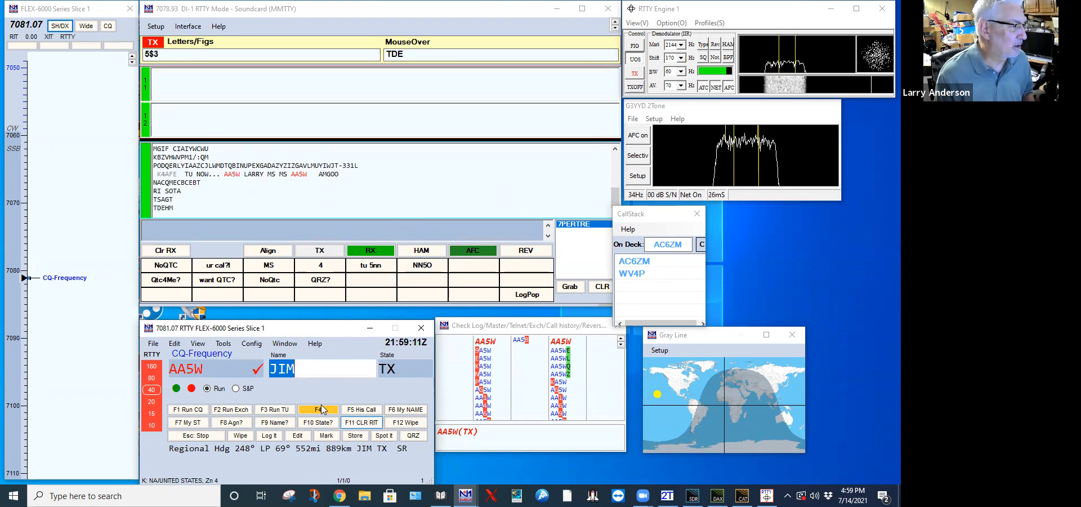
key(Return)
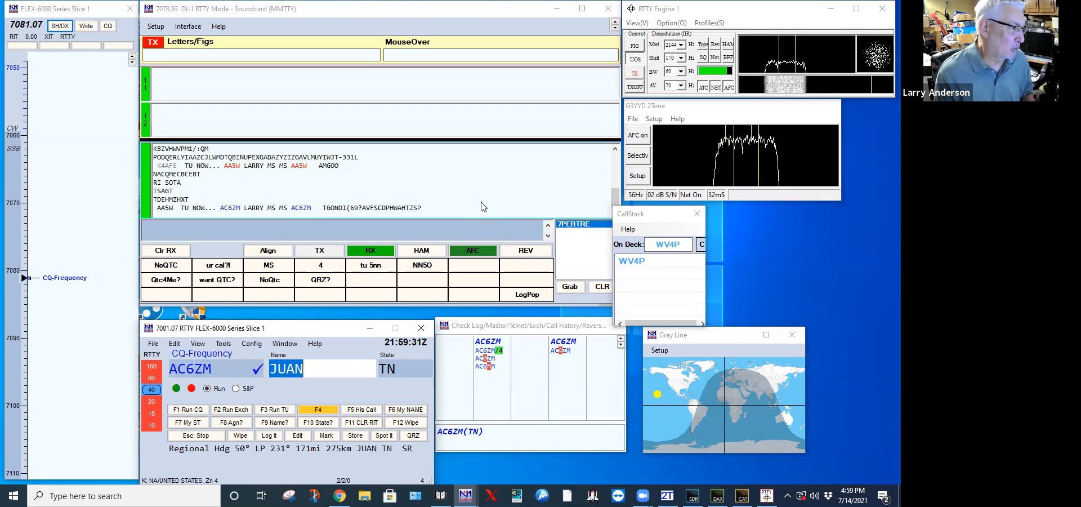
key(Return)
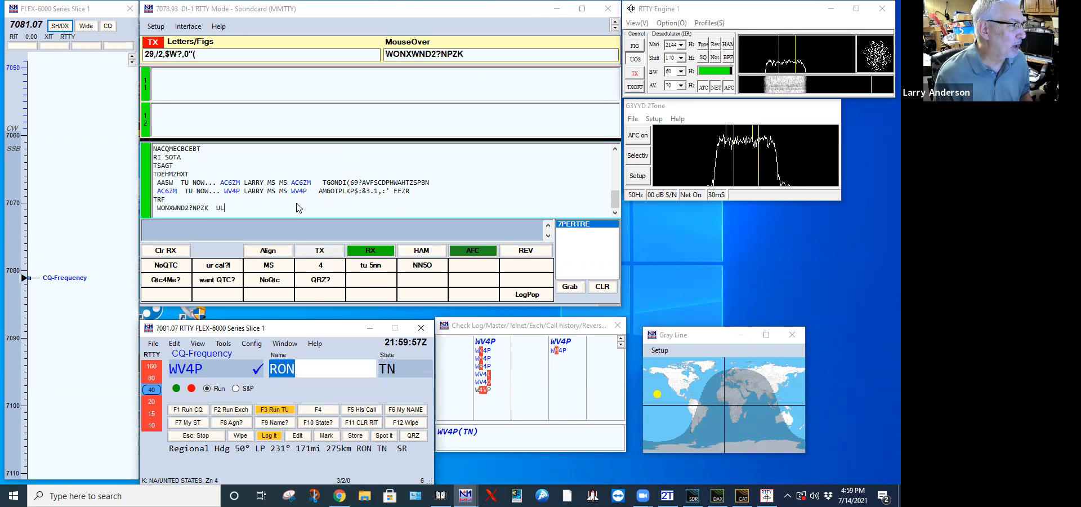
key(Return)
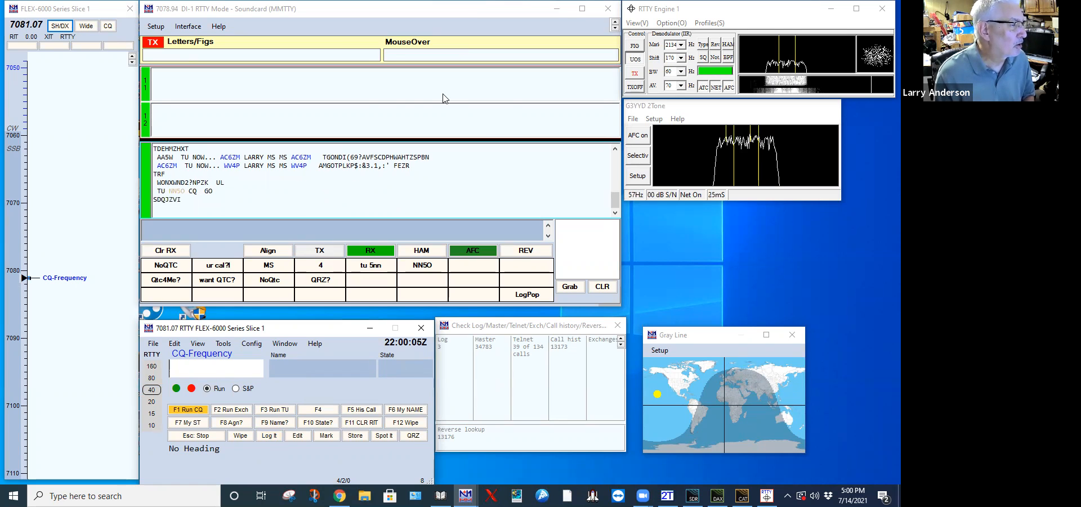
Show the digital call stacking options and select Enable using FIFO Mults First.
click(155, 26)
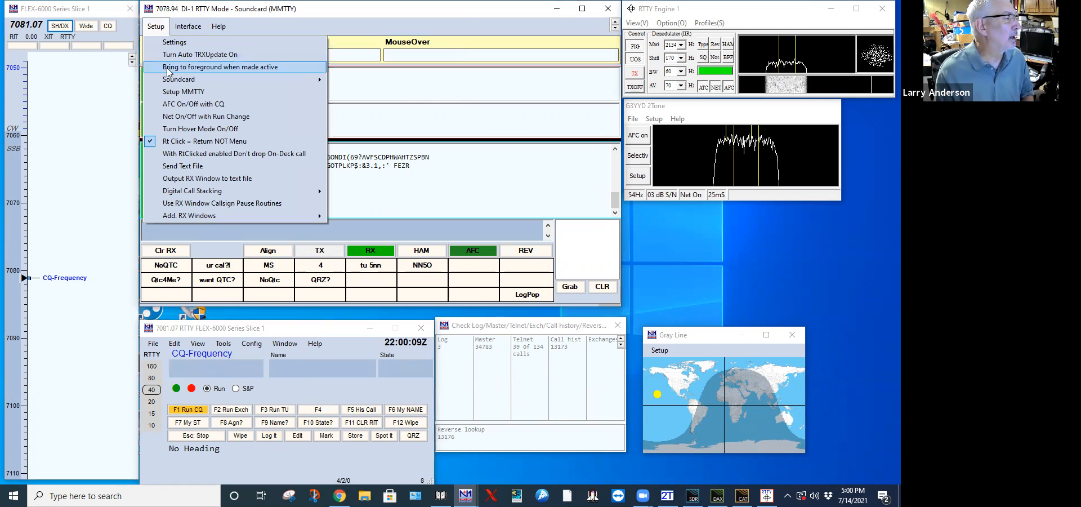
mouse_move(188, 193)
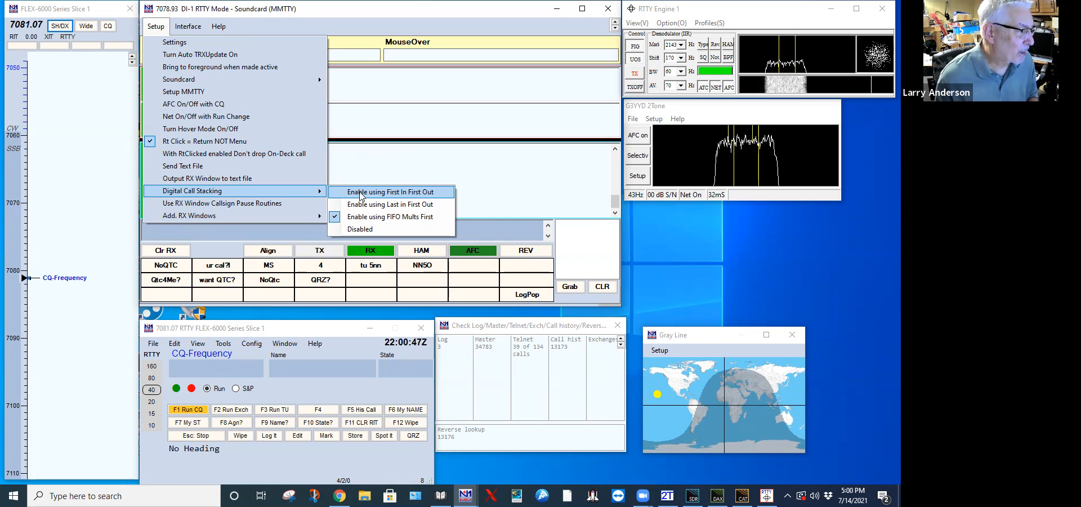
click(406, 215)
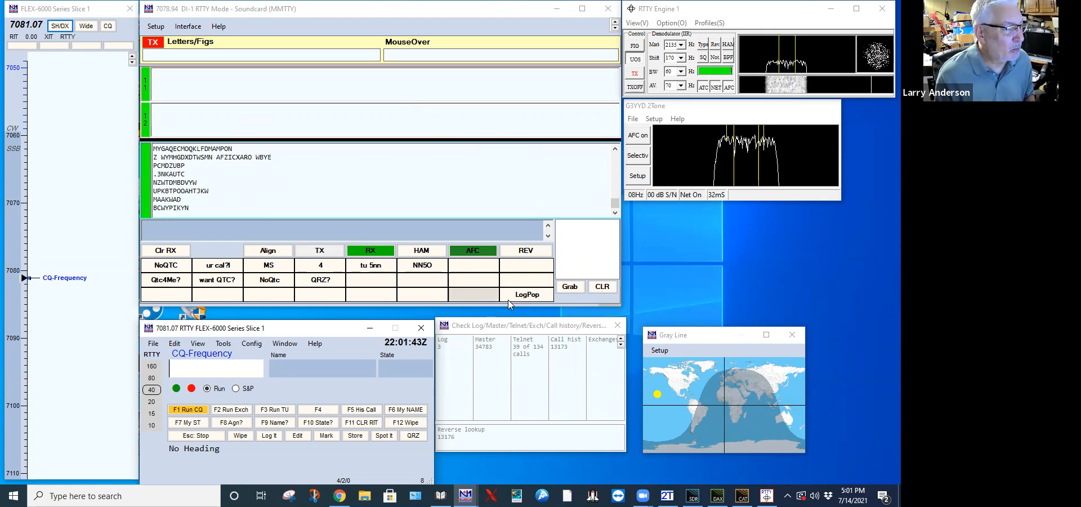
Compose a message for the empty macro button beside LogPop, with four new test callsigns between {TX} and {RX}.
right_click(472, 294)
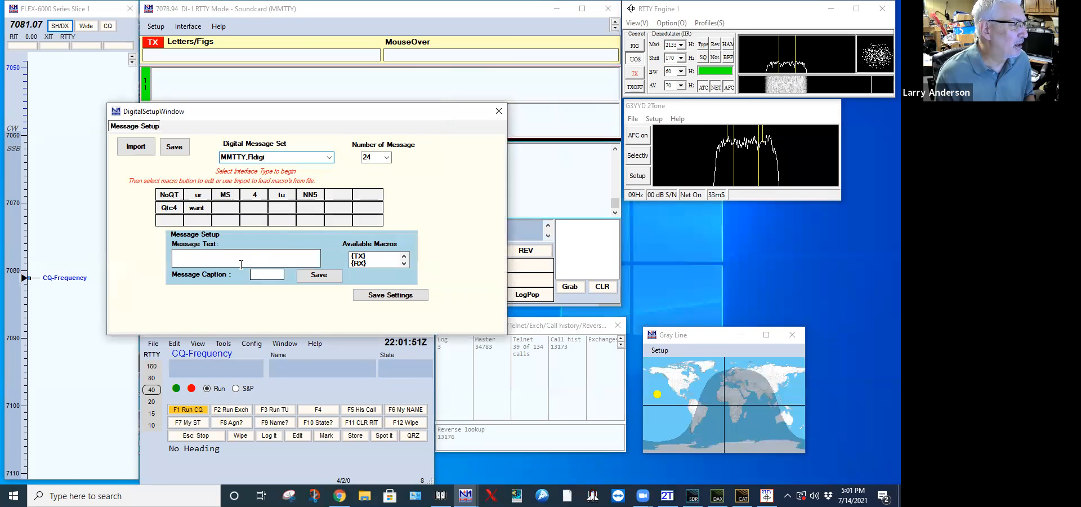
click(360, 258)
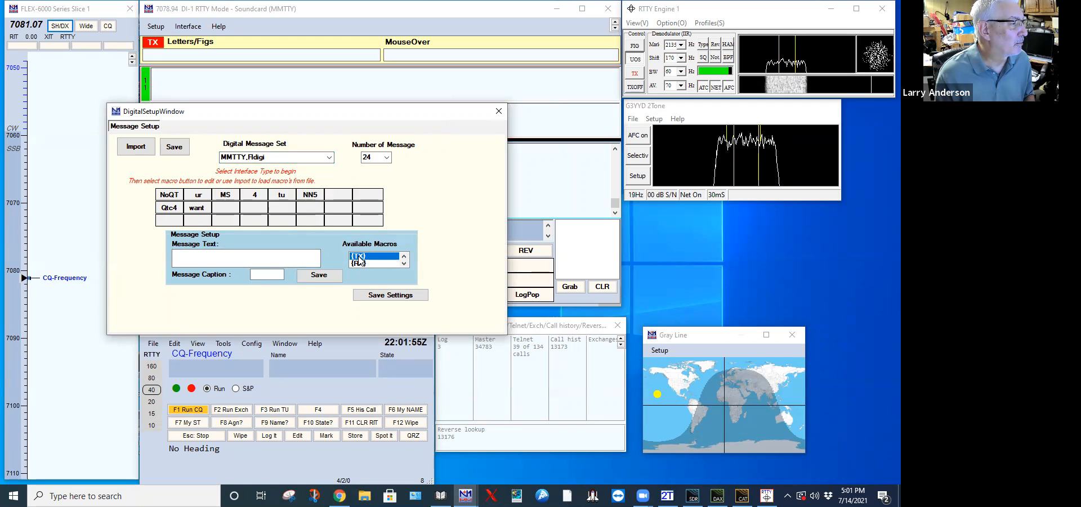
double_click(359, 257)
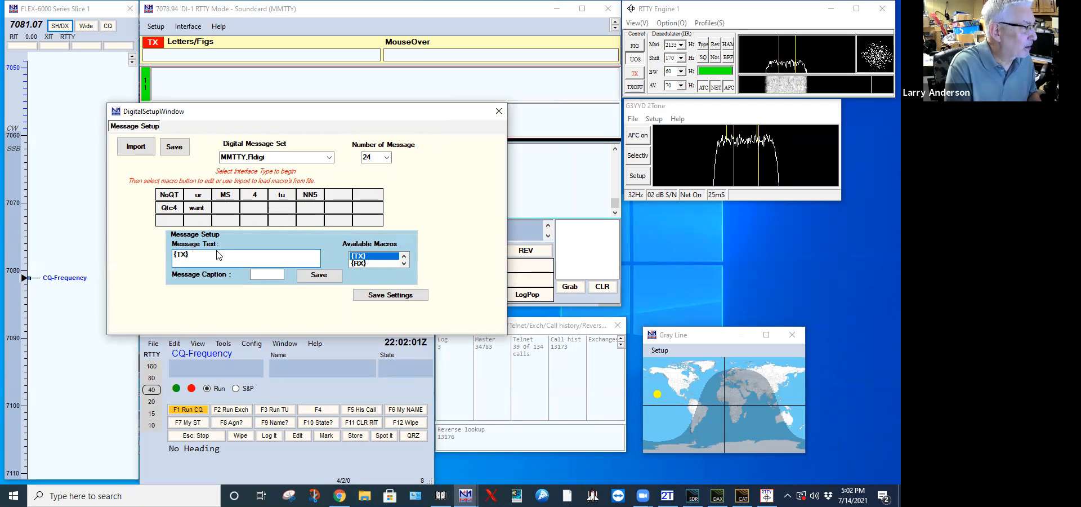
text(n5vgk)
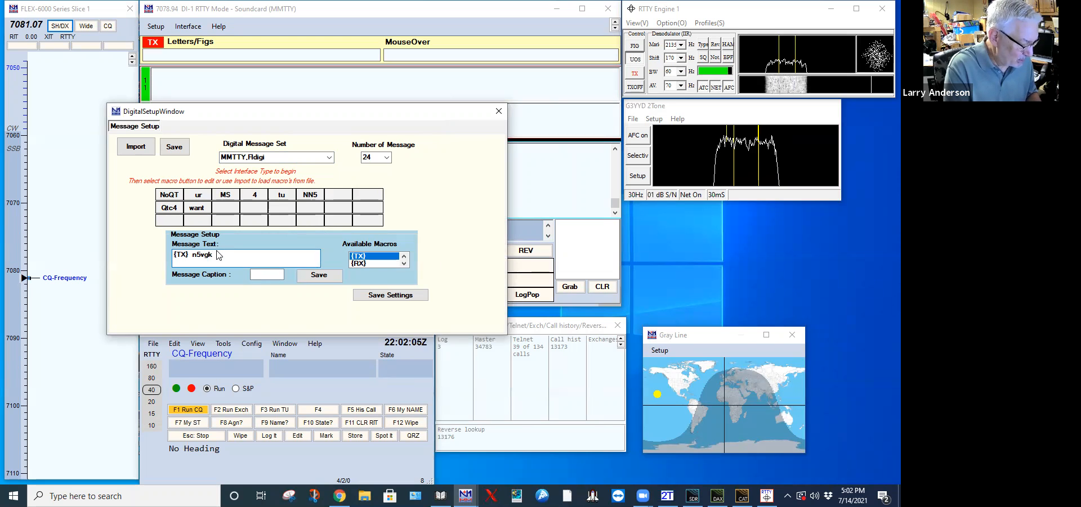
text( ve3ki)
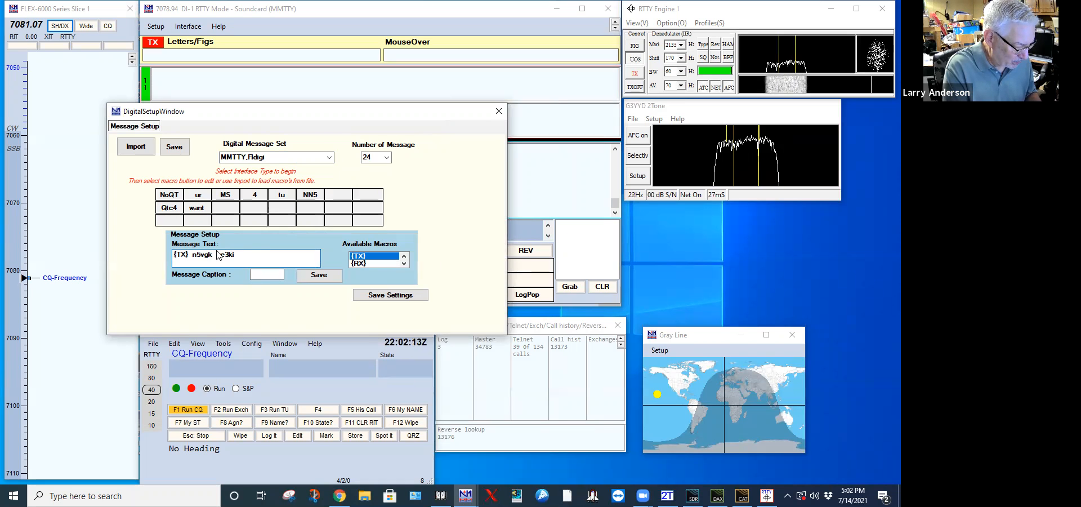
text(w7m)
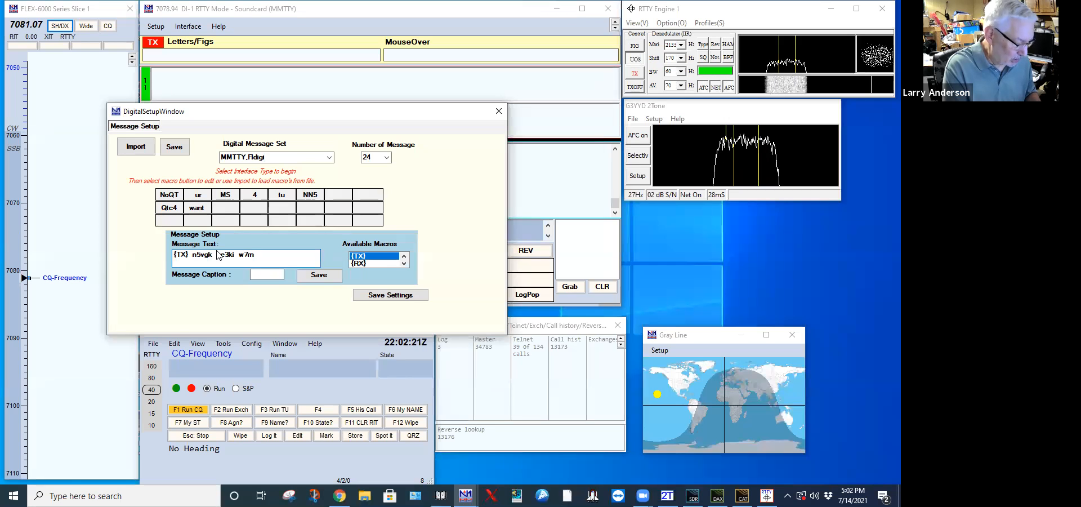
text(kg5hvo)
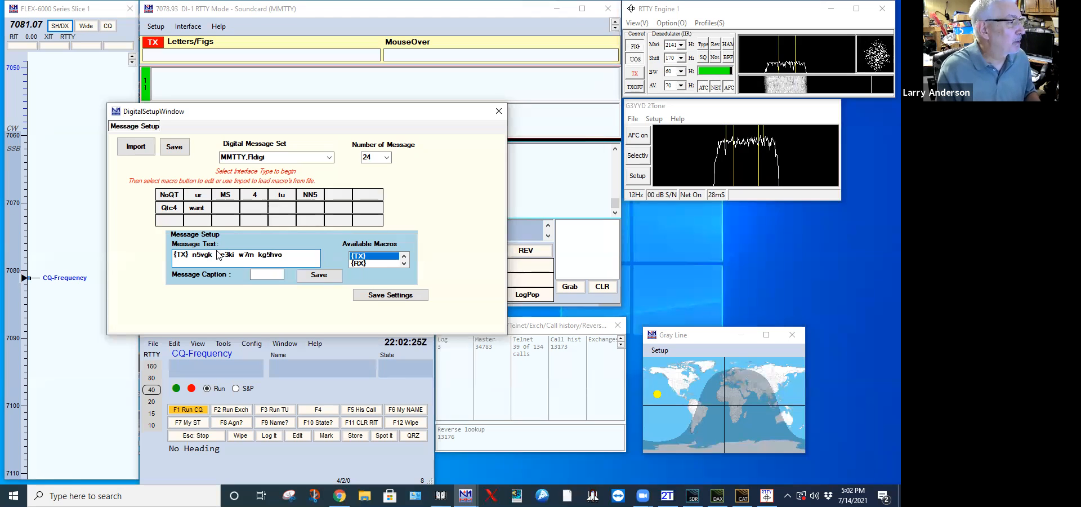
double_click(358, 263)
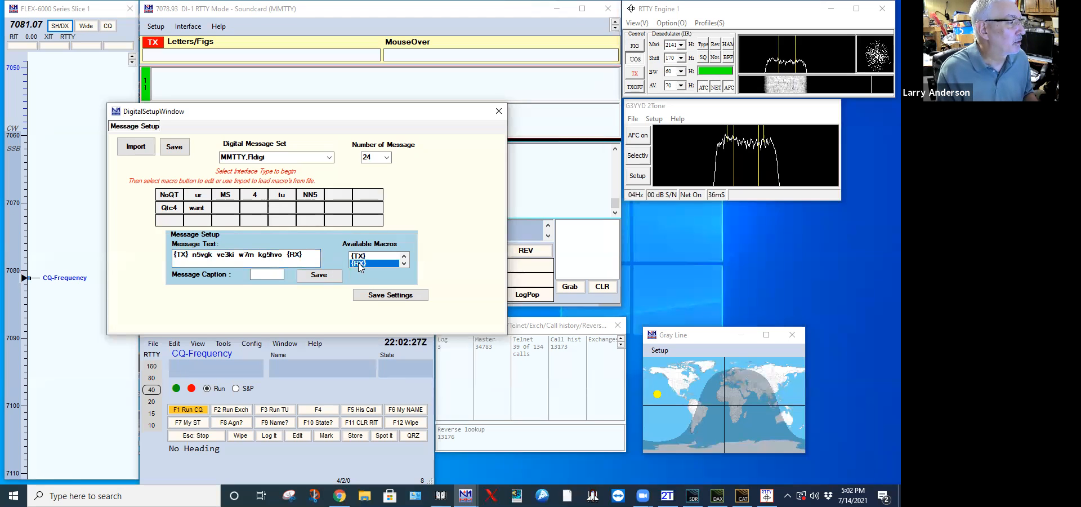
Caption the new macro LogPop2 and save the message.
click(269, 275)
click(269, 275)
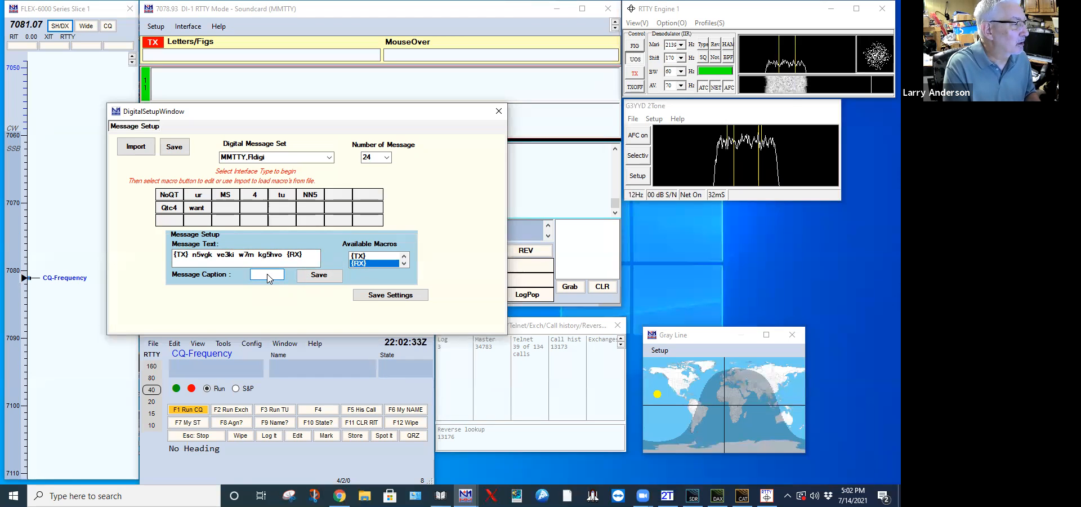
text(L)
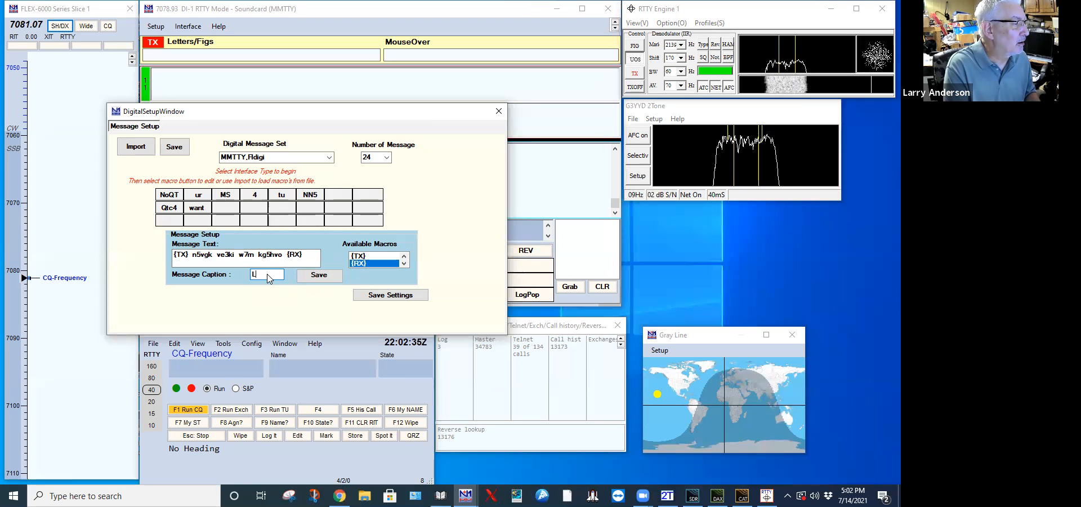
text(og)
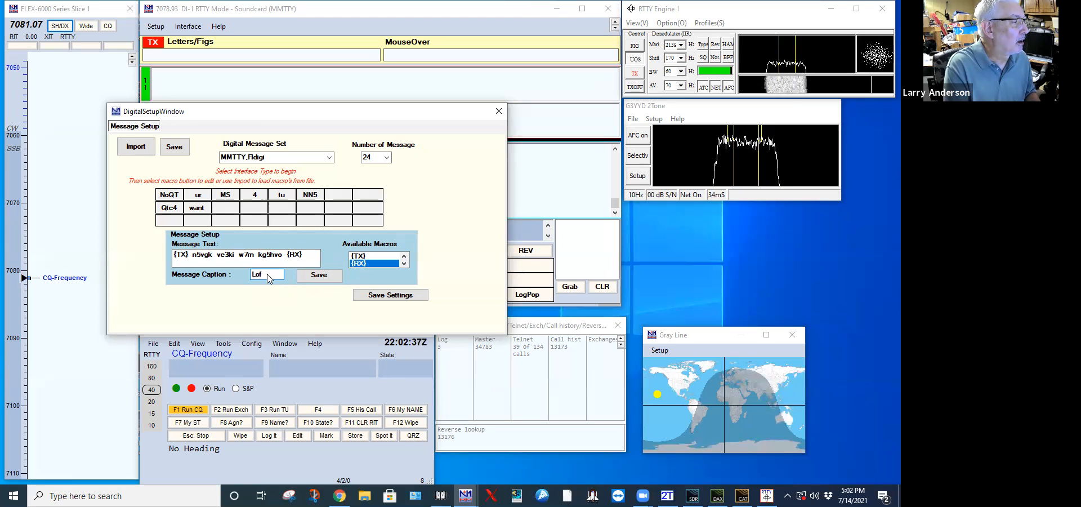
text(Pop2)
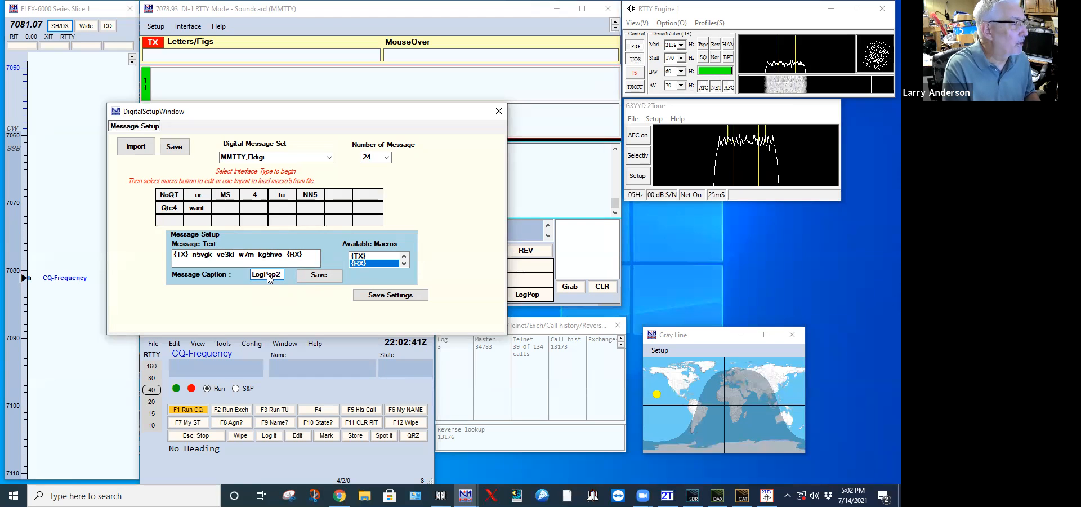
click(319, 281)
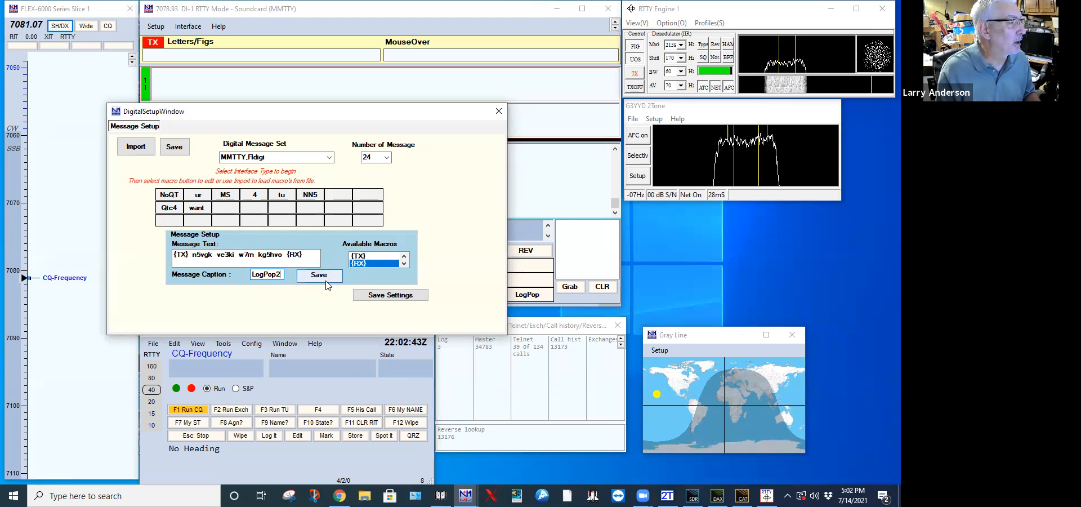
Store the LogPop2 message and the digital message settings, and close the message setup window.
click(320, 275)
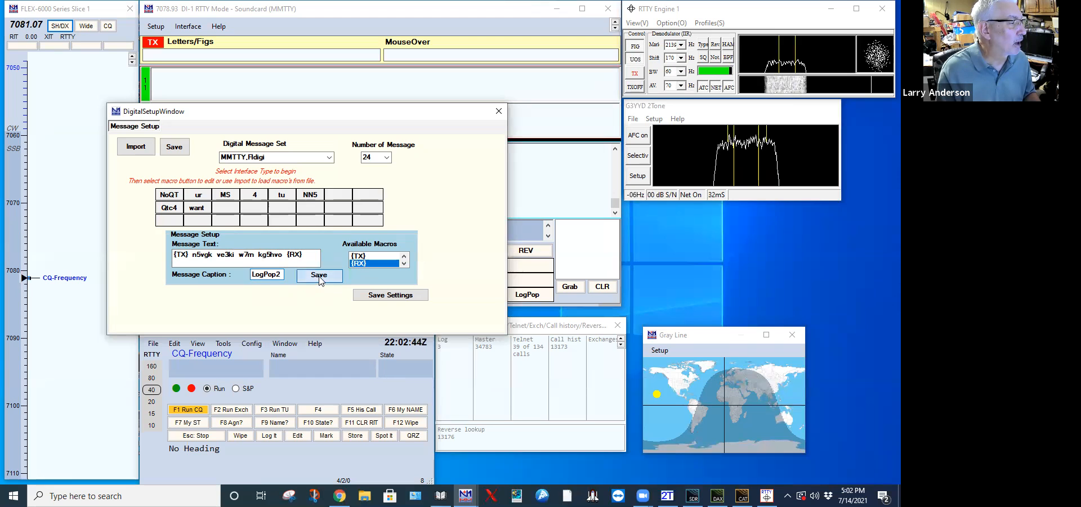
click(385, 298)
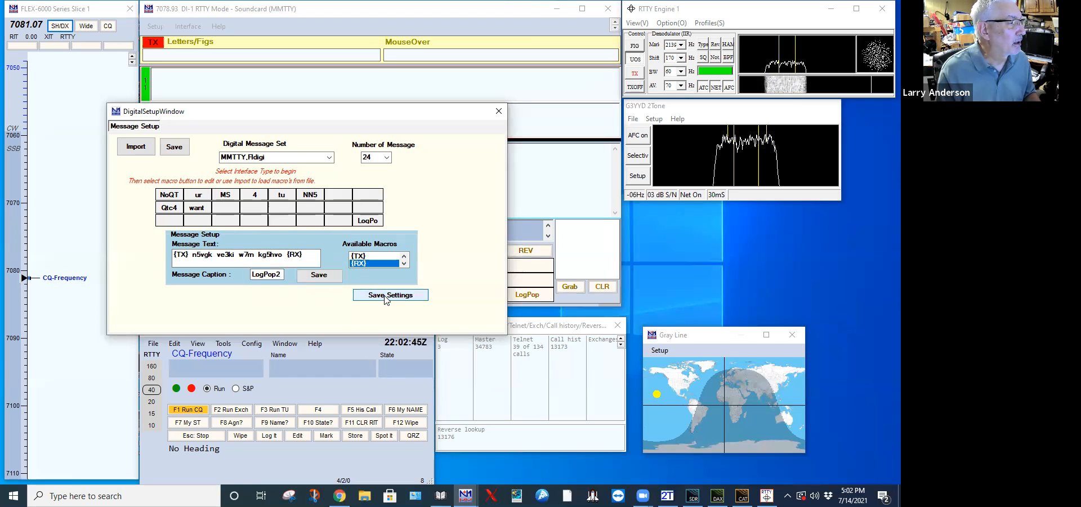
click(498, 112)
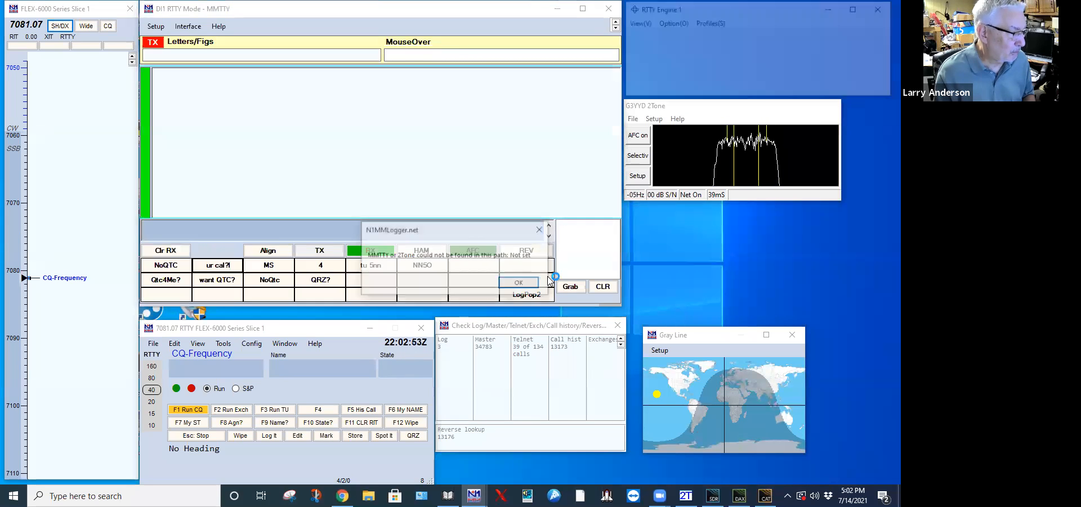
click(520, 283)
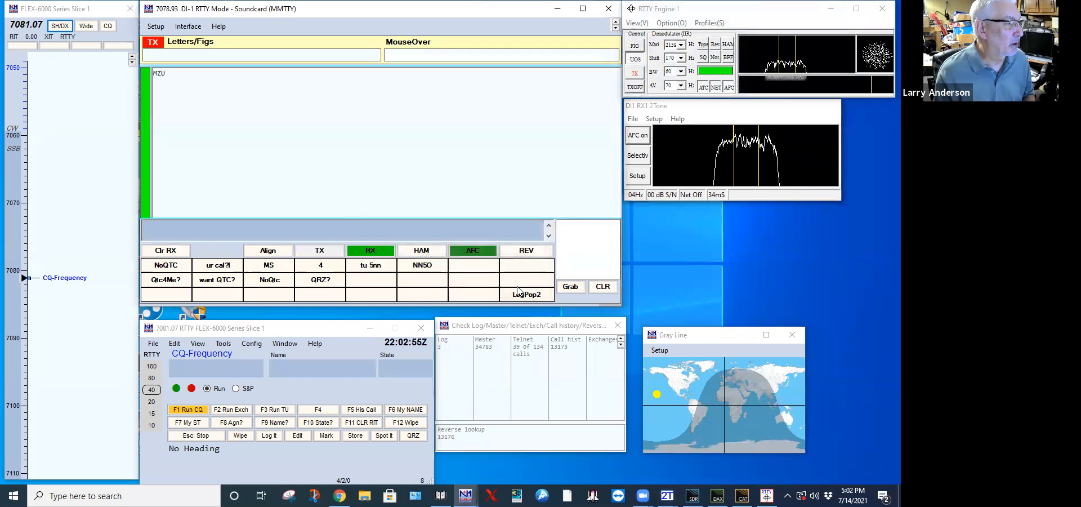
Run the LogPop2 macro from the digital interface to send the four test callsigns.
click(477, 295)
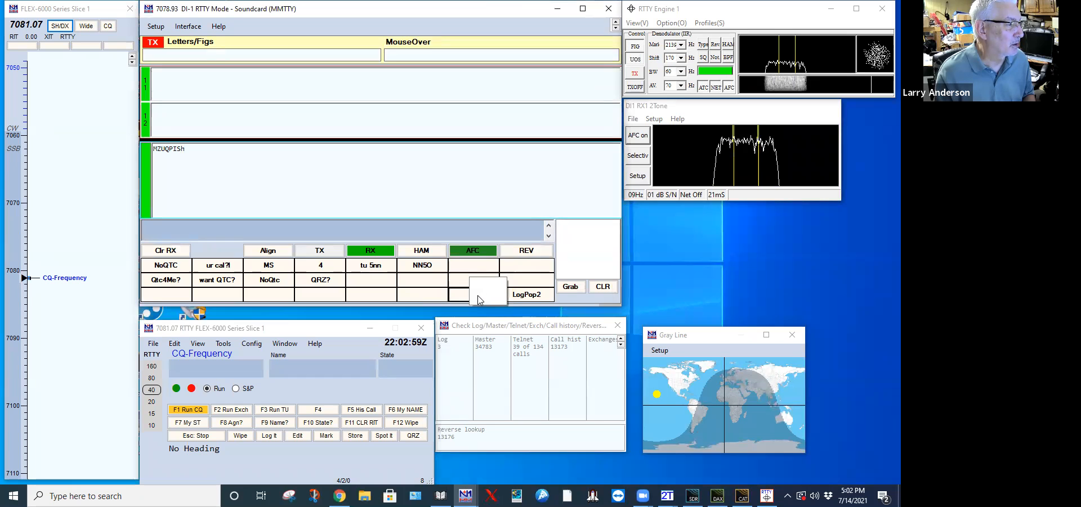
click(527, 296)
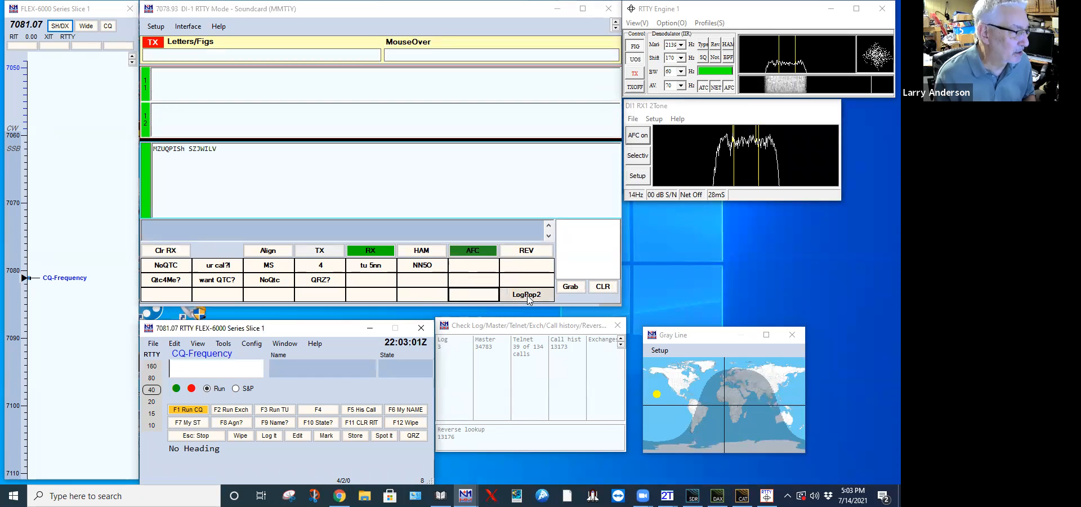